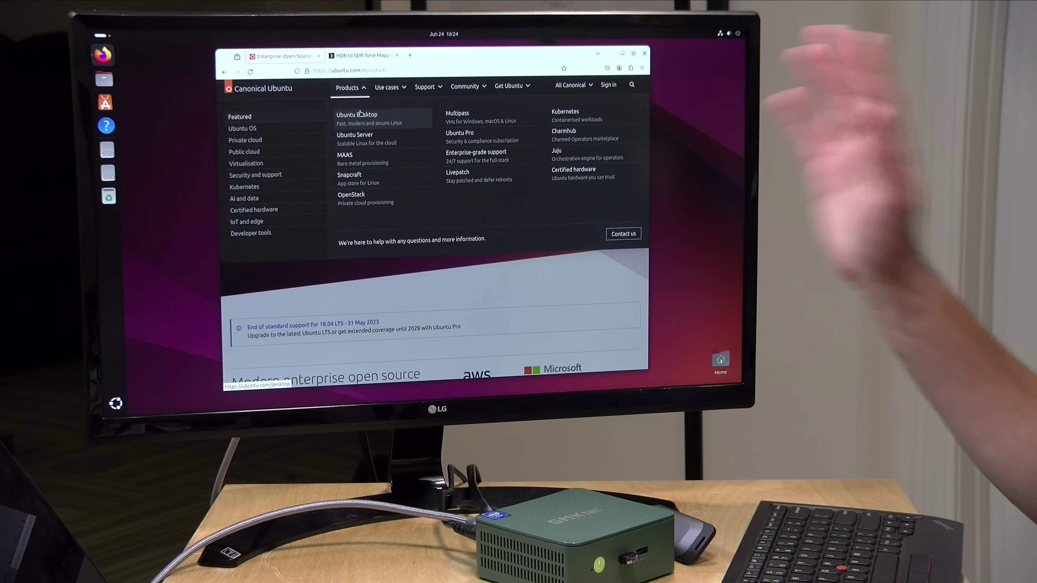
Step: Open the Ubuntu Desktop product page on ubuntu.com and continue to the Ubuntu Desktop download
{"action": "left_click", "coordinate": [424, 300]}
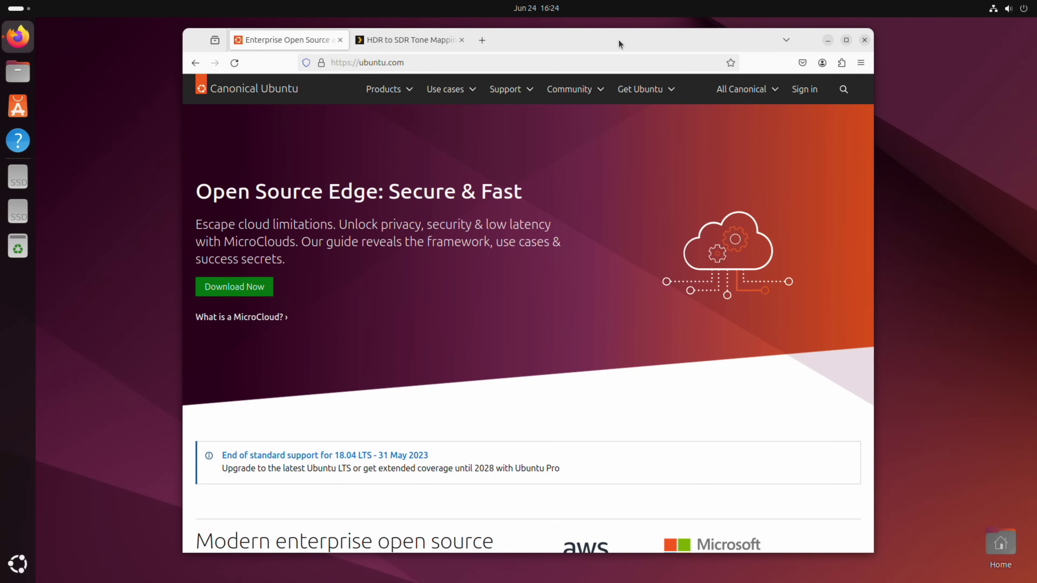
{"action": "mouse_move", "coordinate": [618, 39]}
{"action": "left_mouse_down"}
{"action": "mouse_move", "coordinate": [665, 46]}
{"action": "mouse_move", "coordinate": [607, 42]}
{"action": "left_mouse_up"}
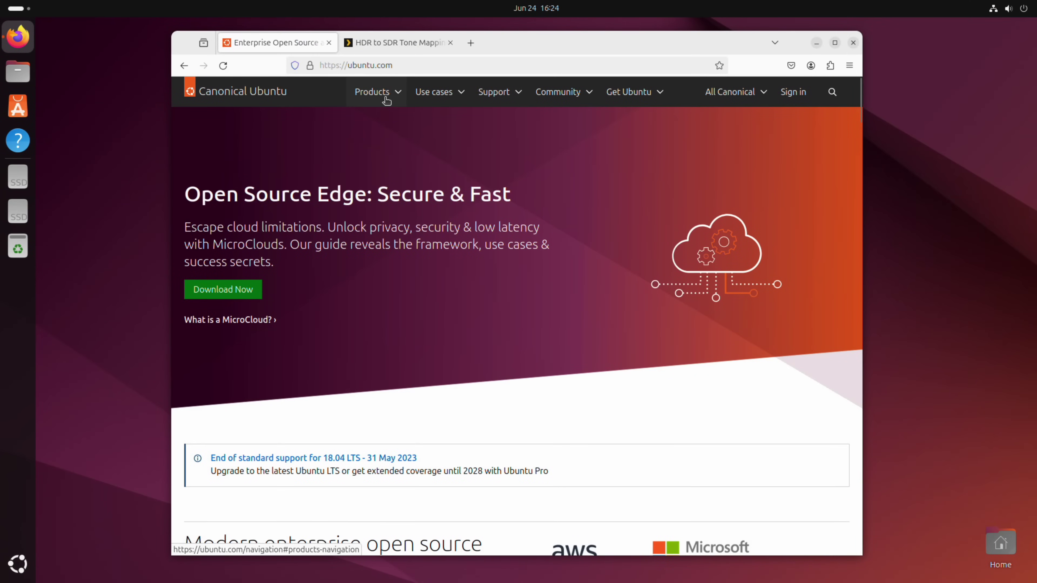
{"action": "left_click", "coordinate": [386, 98]}
{"action": "left_click", "coordinate": [381, 131]}
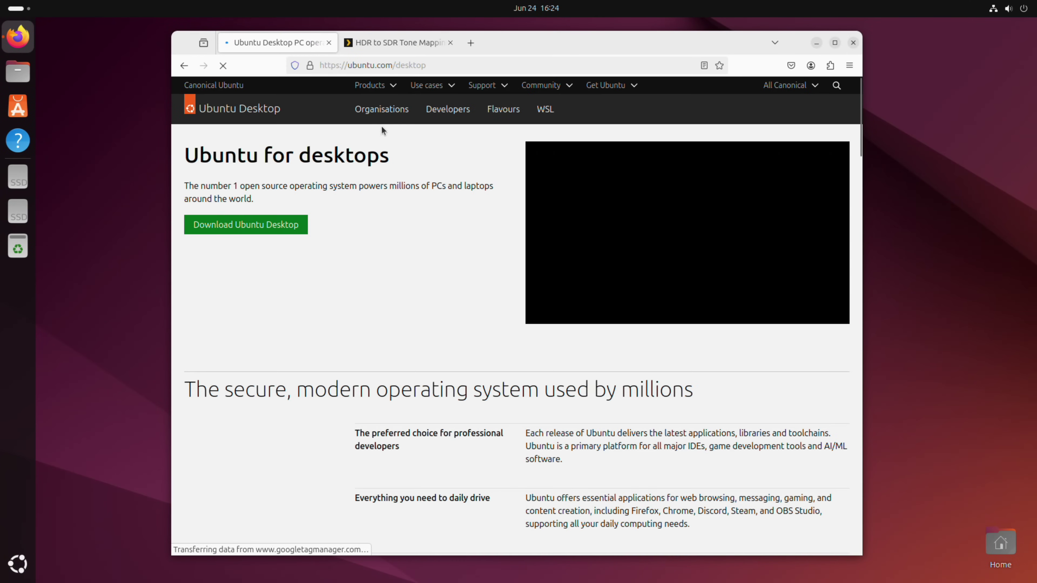
{"action": "left_click", "coordinate": [240, 225]}
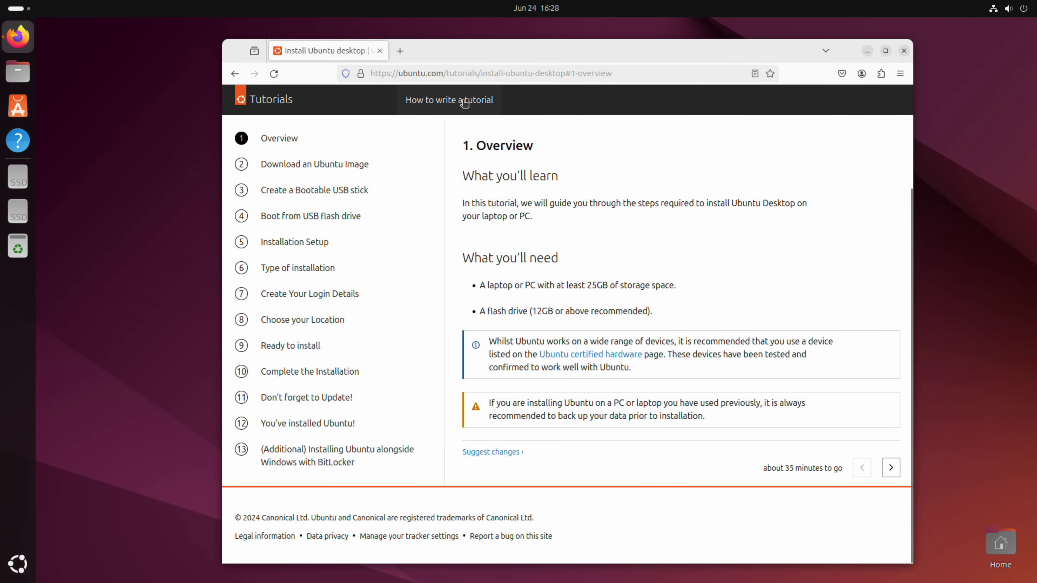
Step: Review the Install Ubuntu desktop tutorial from Create a Bootable USB stick through Ready to install, and close the browser
{"action": "left_click", "coordinate": [317, 189]}
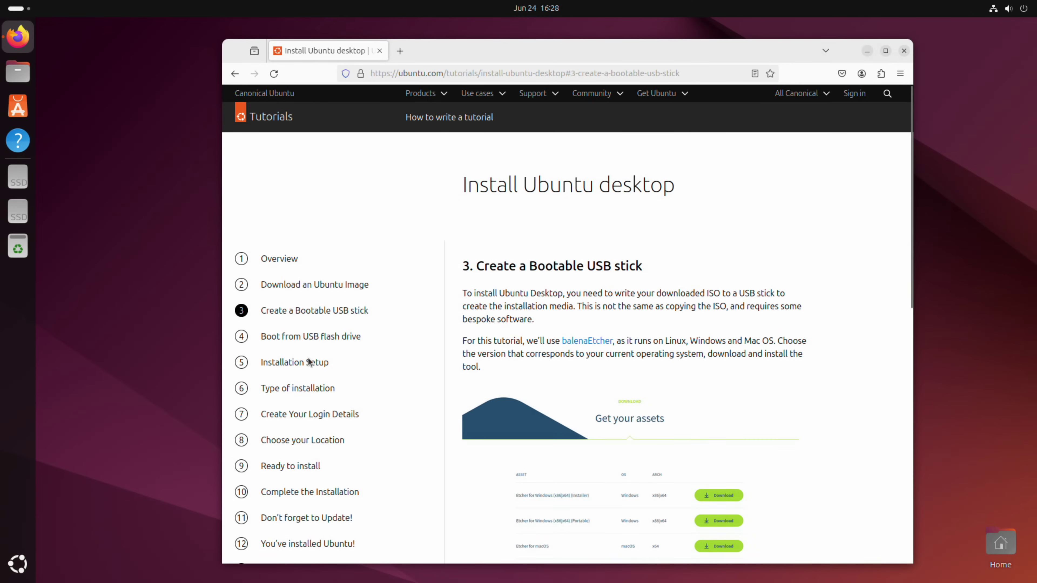
{"action": "left_click", "coordinate": [303, 337]}
{"action": "left_click", "coordinate": [303, 363]}
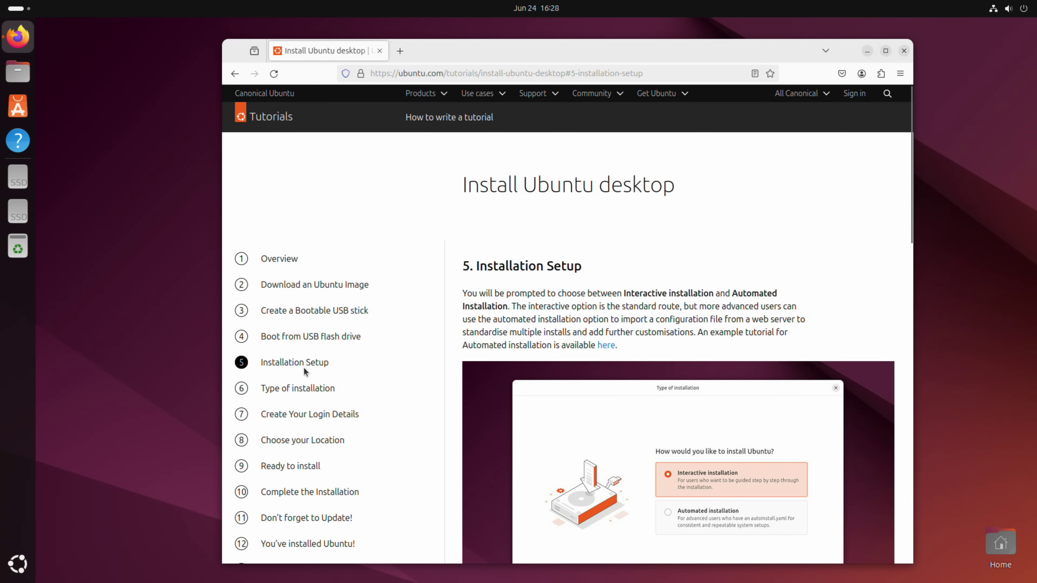
{"action": "left_click", "coordinate": [304, 390]}
{"action": "left_click", "coordinate": [318, 419]}
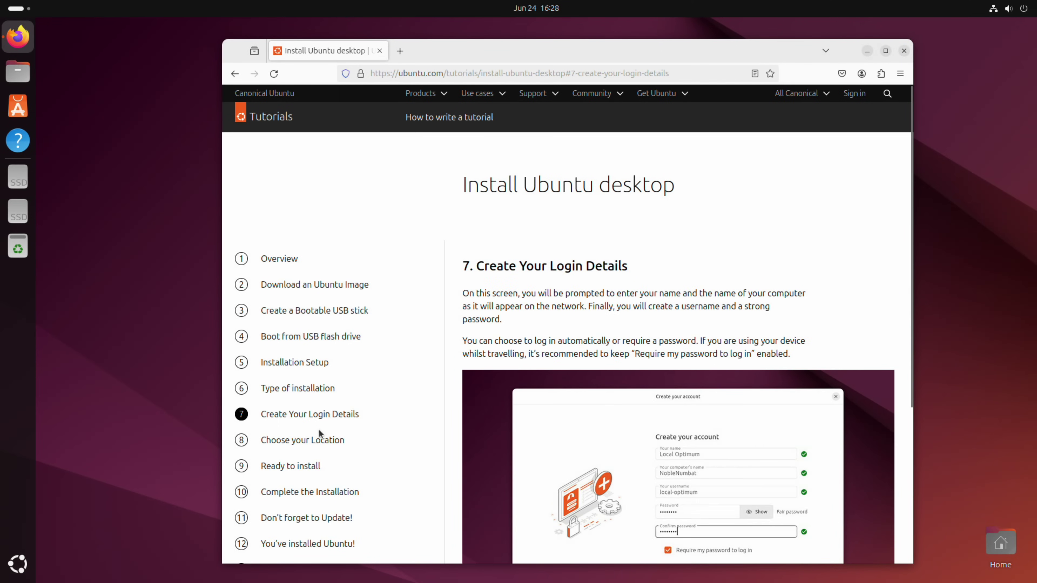
{"action": "left_click", "coordinate": [320, 447]}
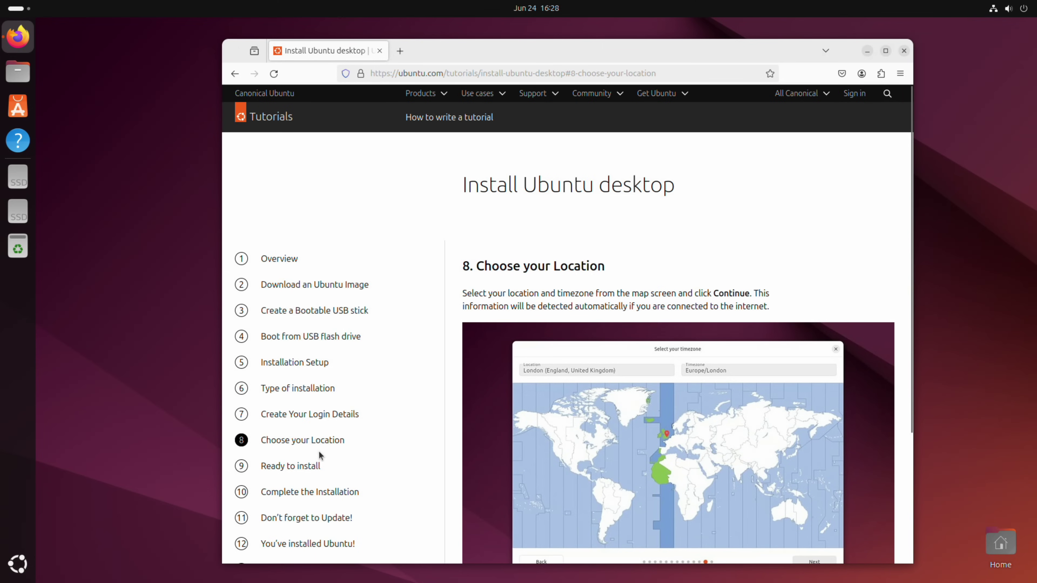
{"action": "left_click", "coordinate": [319, 467]}
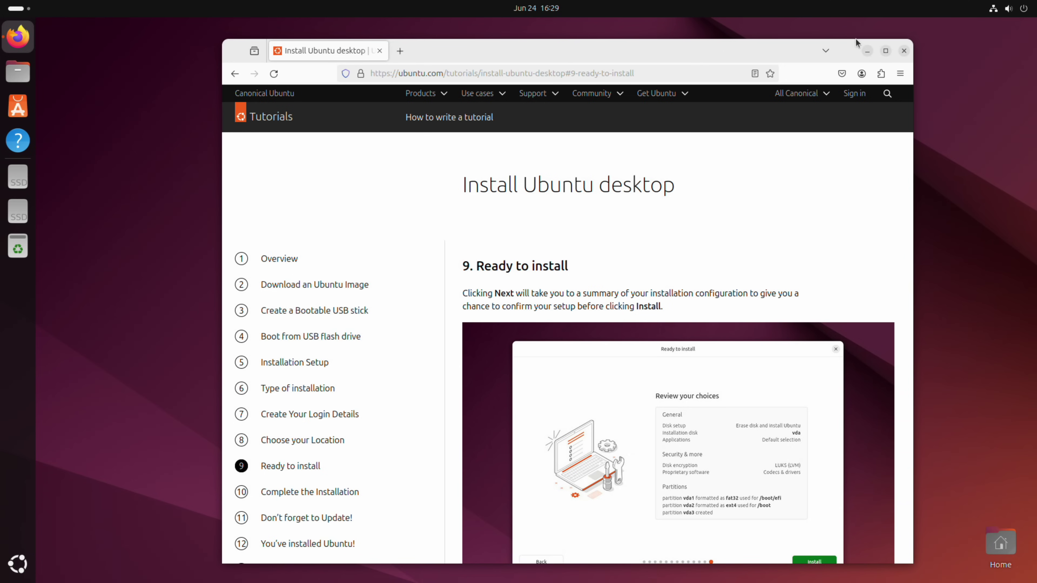
{"action": "left_click", "coordinate": [907, 50]}
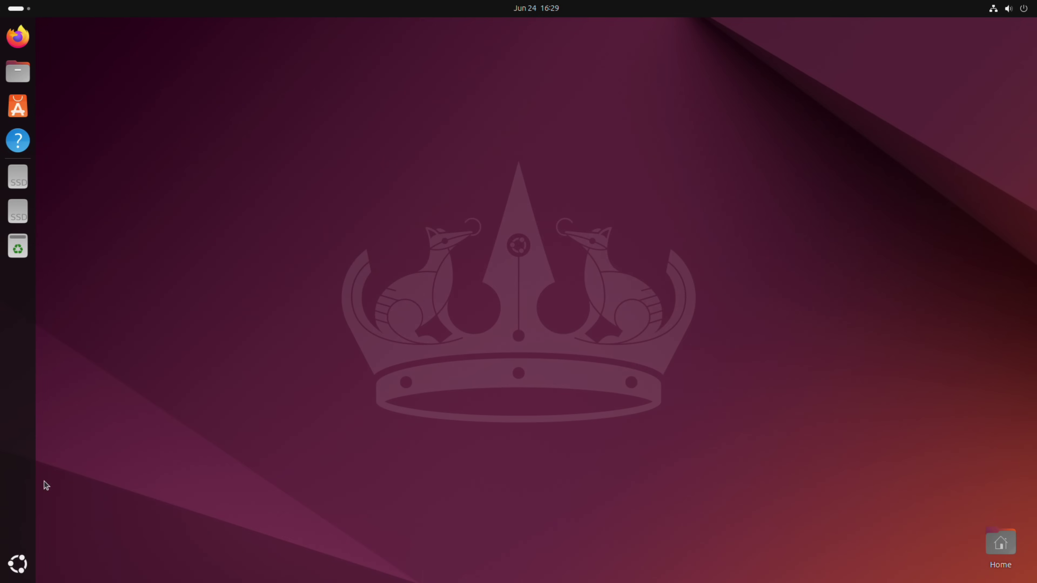
Step: Launch Text Editor with a blank document and close it again
{"action": "left_click", "coordinate": [20, 568]}
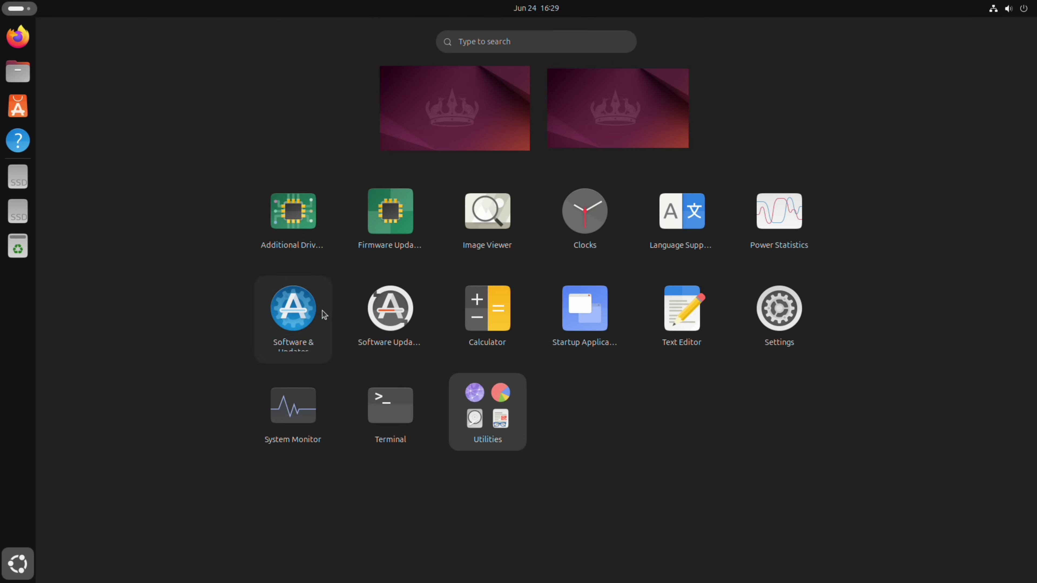
{"action": "left_click", "coordinate": [705, 314]}
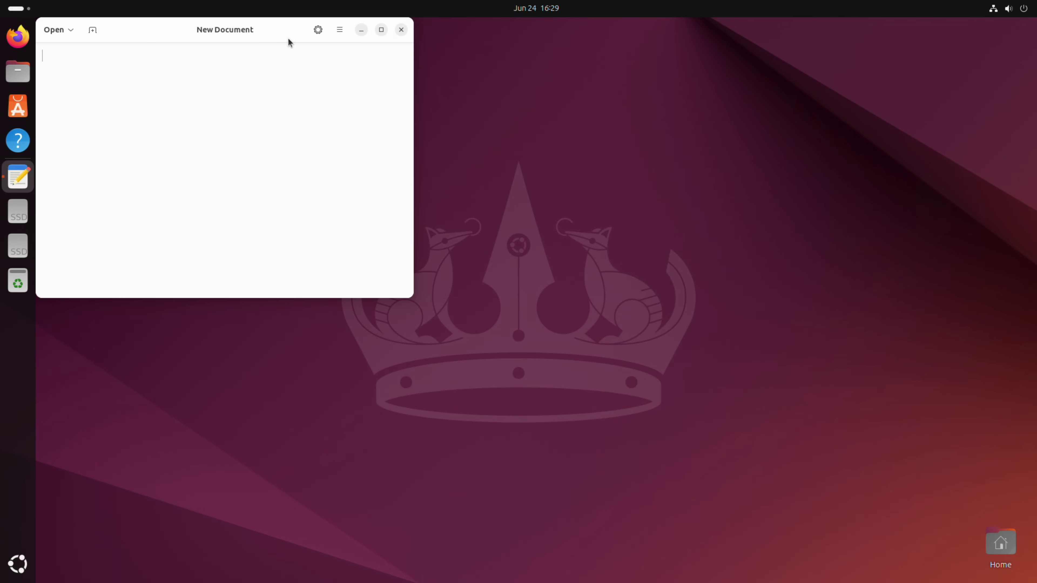
{"action": "left_click_drag", "start_coordinate": [260, 39], "coordinate": [311, 74]}
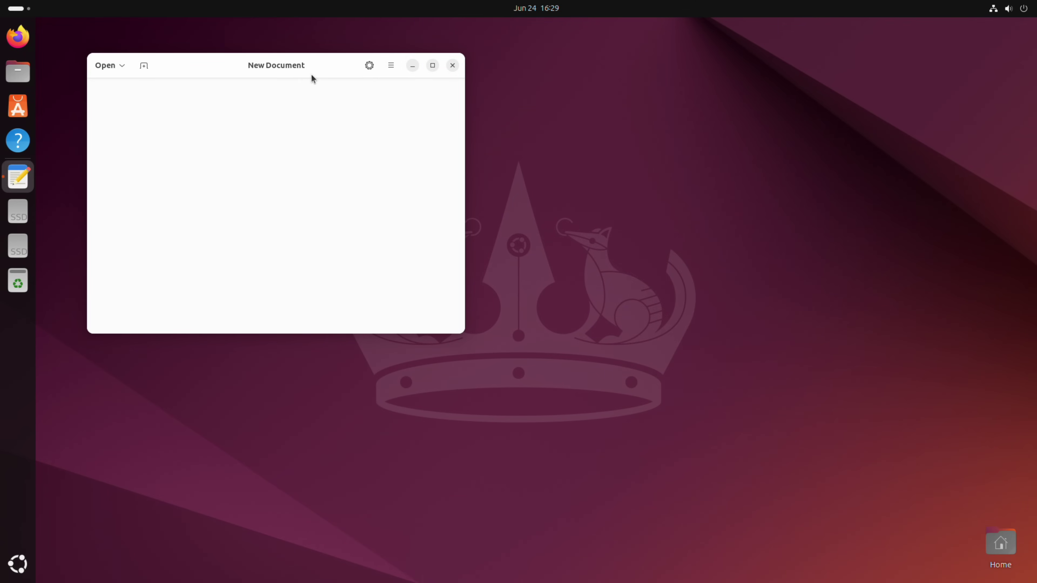
{"action": "left_click", "coordinate": [456, 68]}
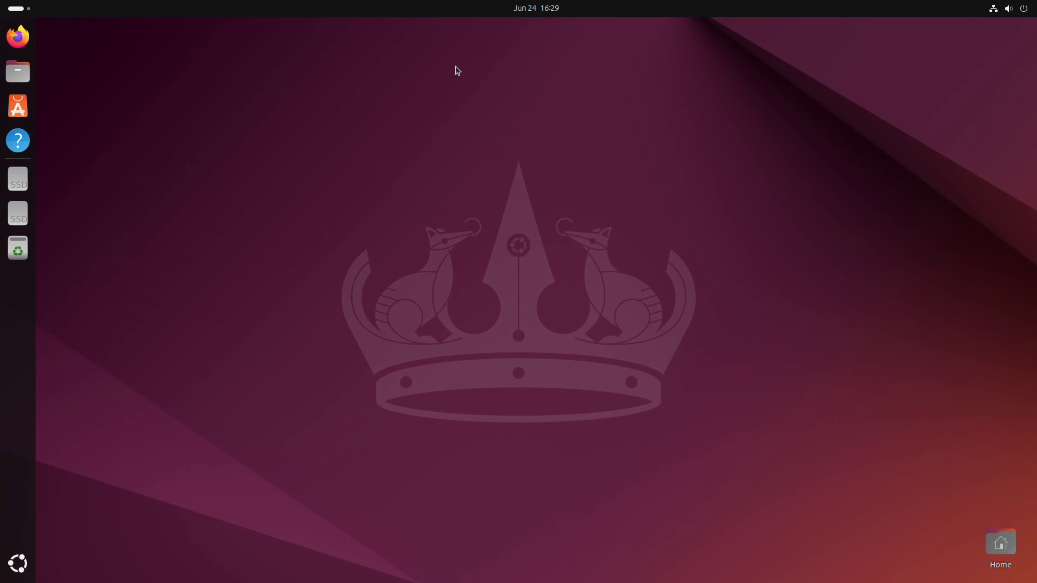
Step: Open App Center, search for "plex" and show the plexmediaserver package details
{"action": "left_click", "coordinate": [17, 106]}
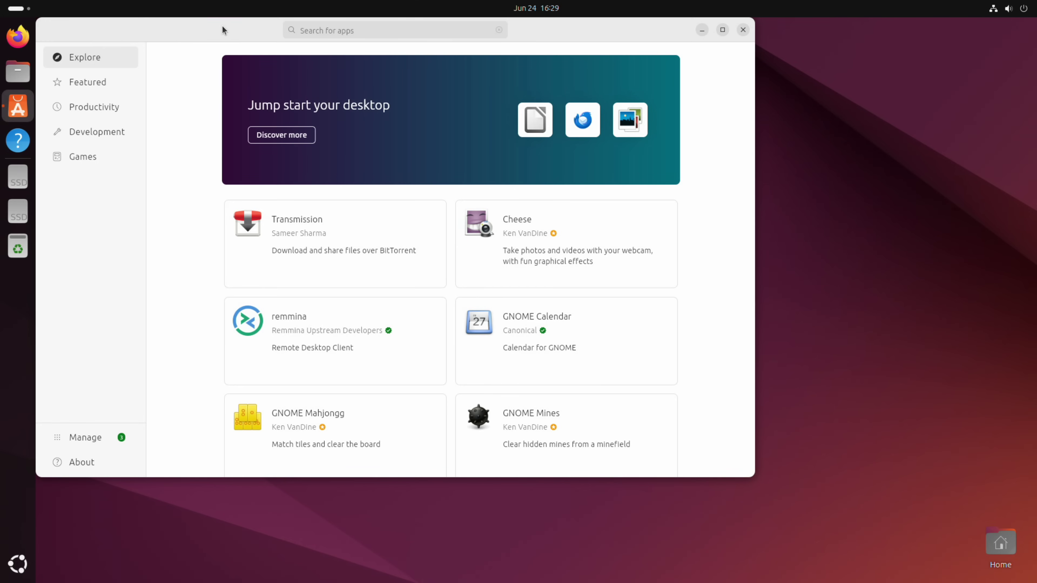
{"action": "left_click_drag", "start_coordinate": [222, 26], "coordinate": [380, 90]}
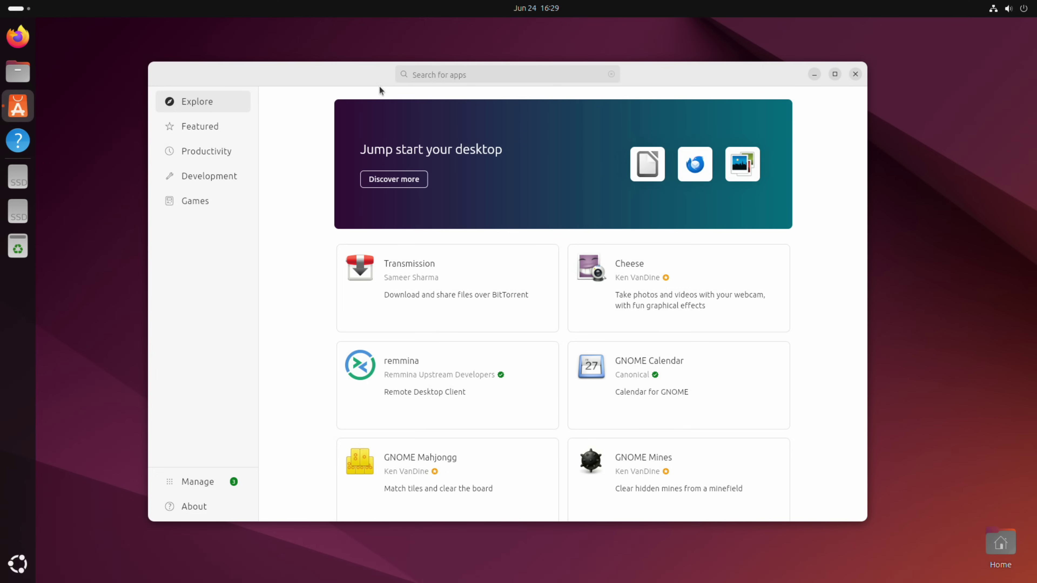
{"action": "left_click", "coordinate": [479, 80]}
{"action": "type", "text": "plex"}
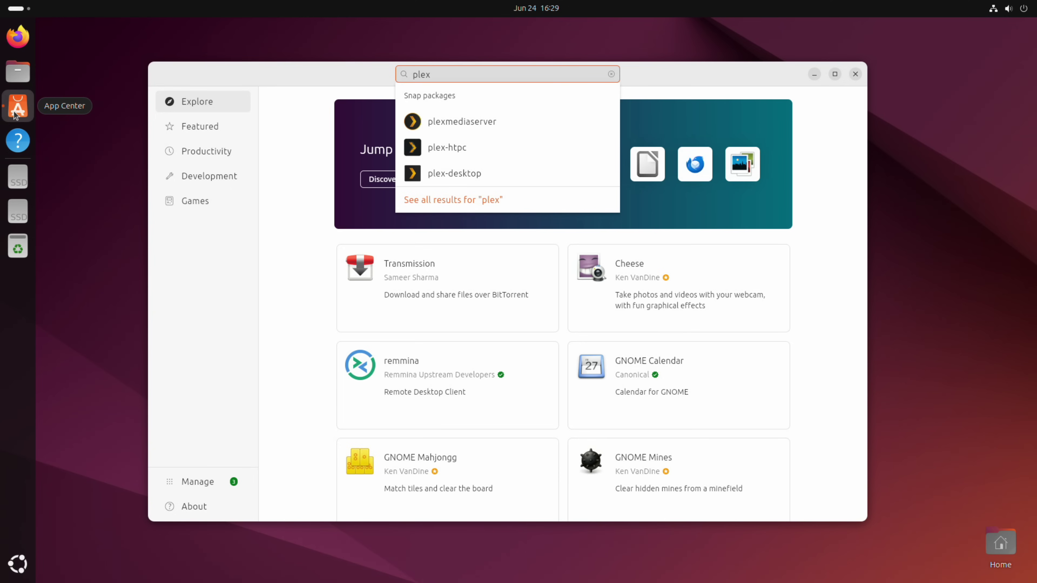
{"action": "left_click", "coordinate": [475, 122]}
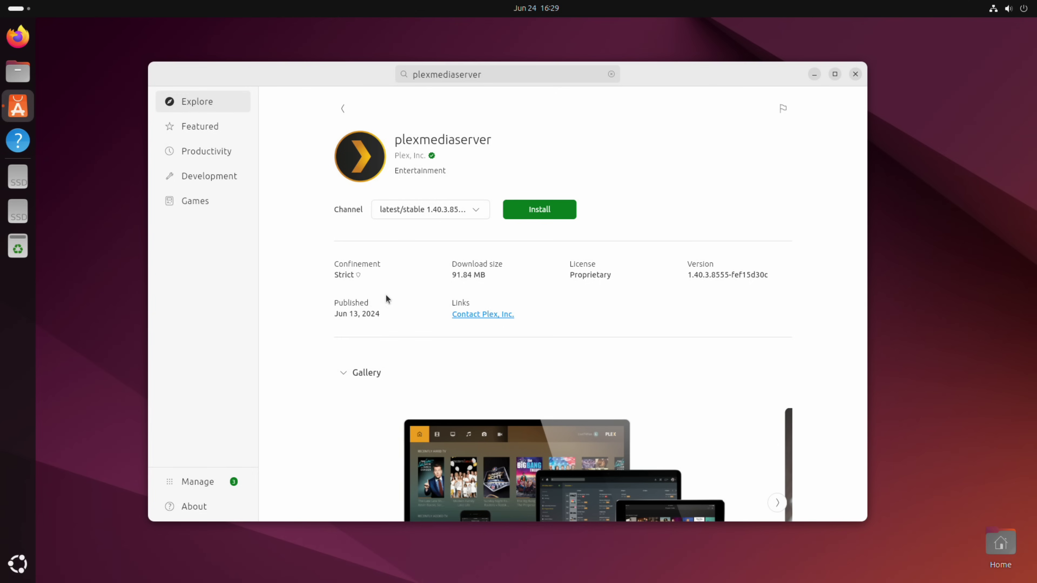
Step: Install plexmediaserver from the latest/stable channel, authorising it with the account password
{"action": "left_click", "coordinate": [547, 210]}
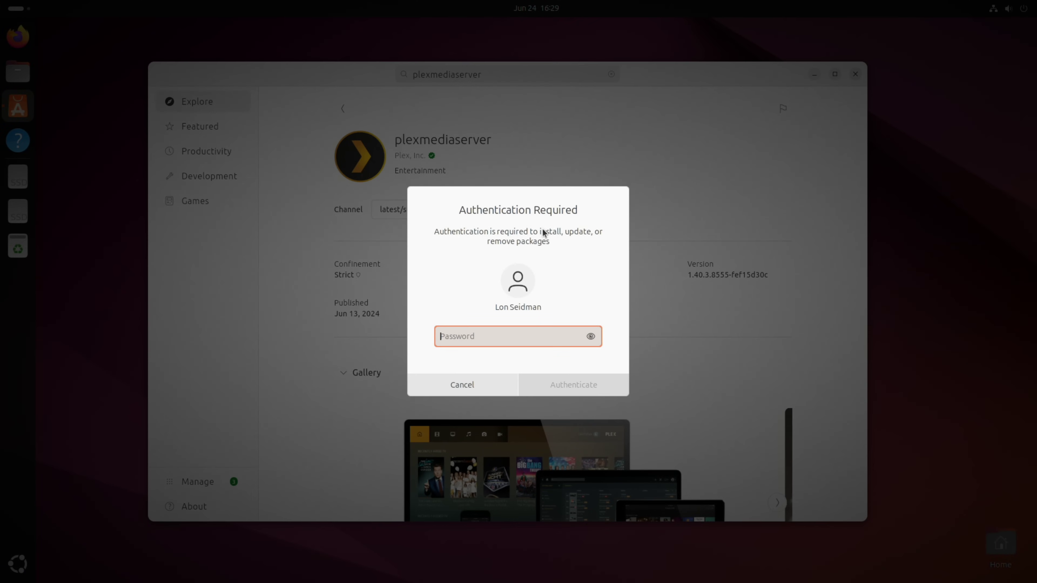
{"action": "type", "text": "*********"}
{"action": "key", "text": "Return"}
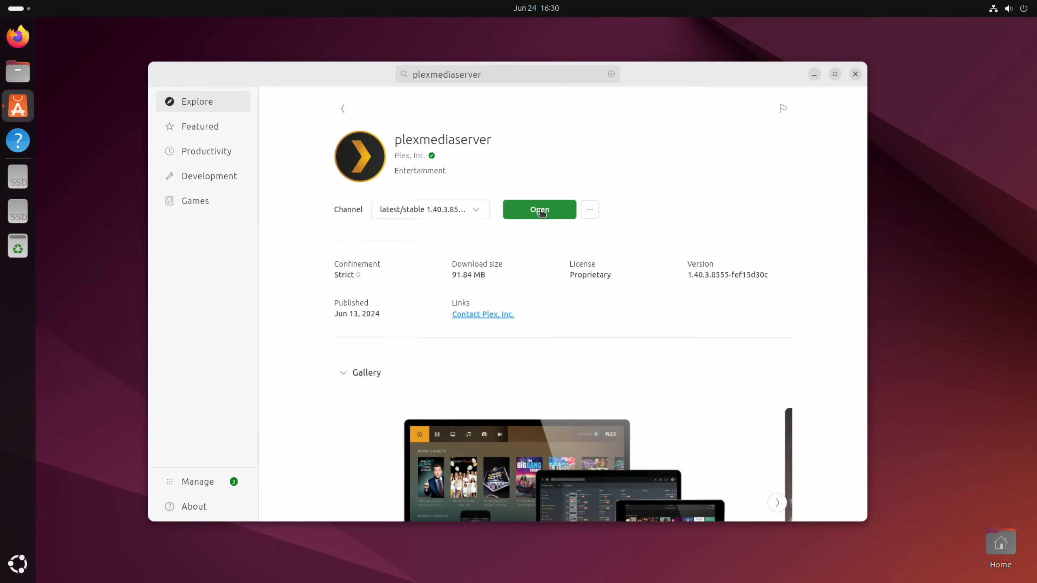
Step: Launch Plex Media Server and complete the naming stage, keeping the name Nucbox-Linux and access to media outside the home
{"action": "left_click", "coordinate": [541, 211]}
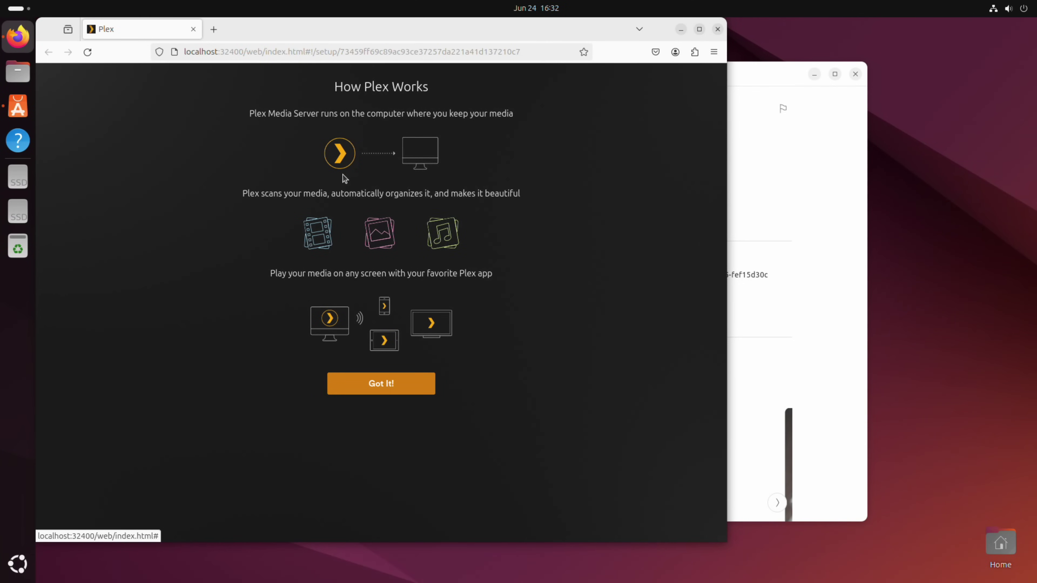
{"action": "left_click", "coordinate": [382, 384]}
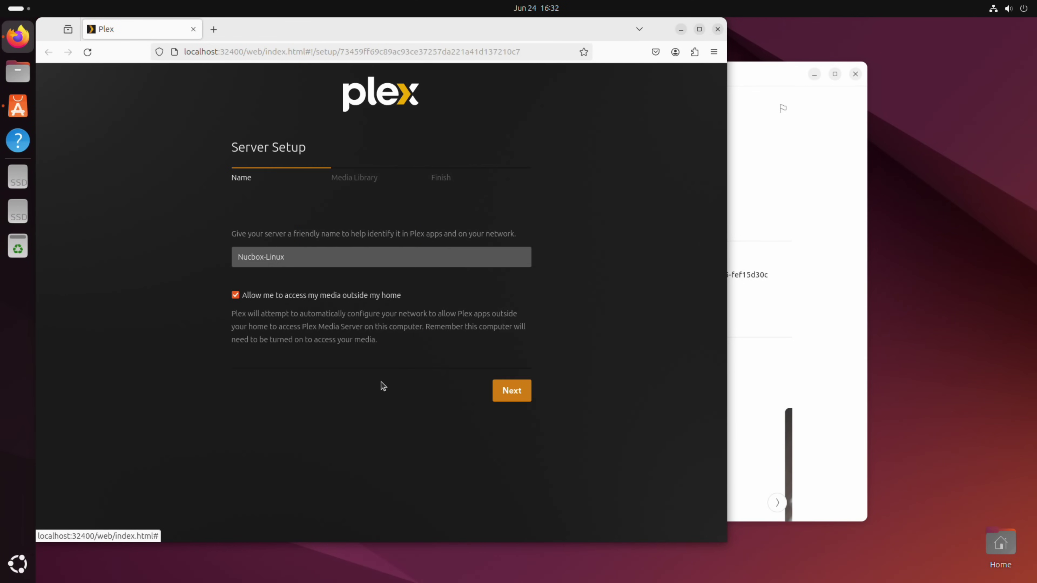
{"action": "left_click", "coordinate": [338, 257]}
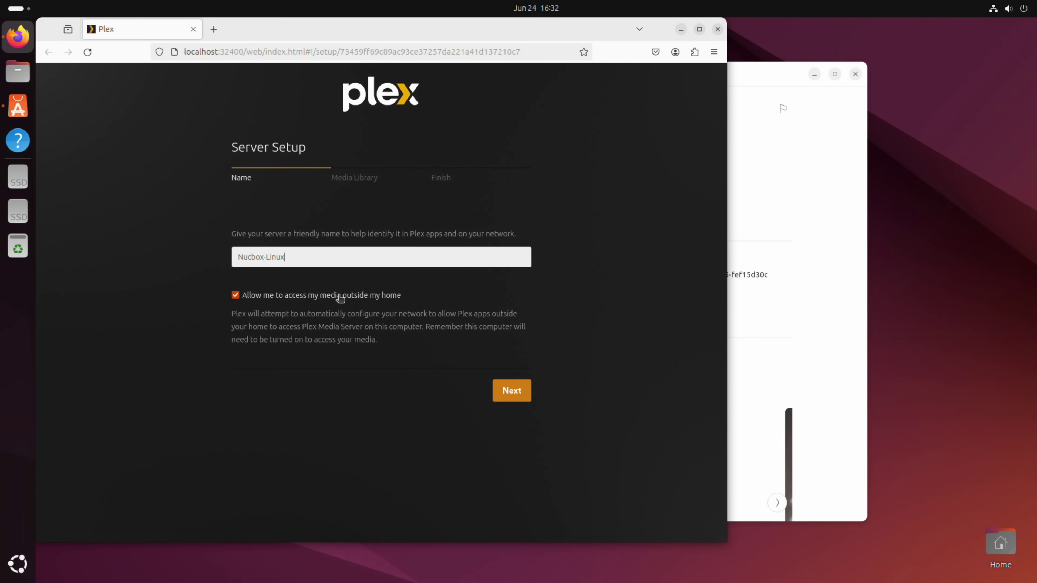
{"action": "left_click_drag", "start_coordinate": [284, 26], "coordinate": [384, 46]}
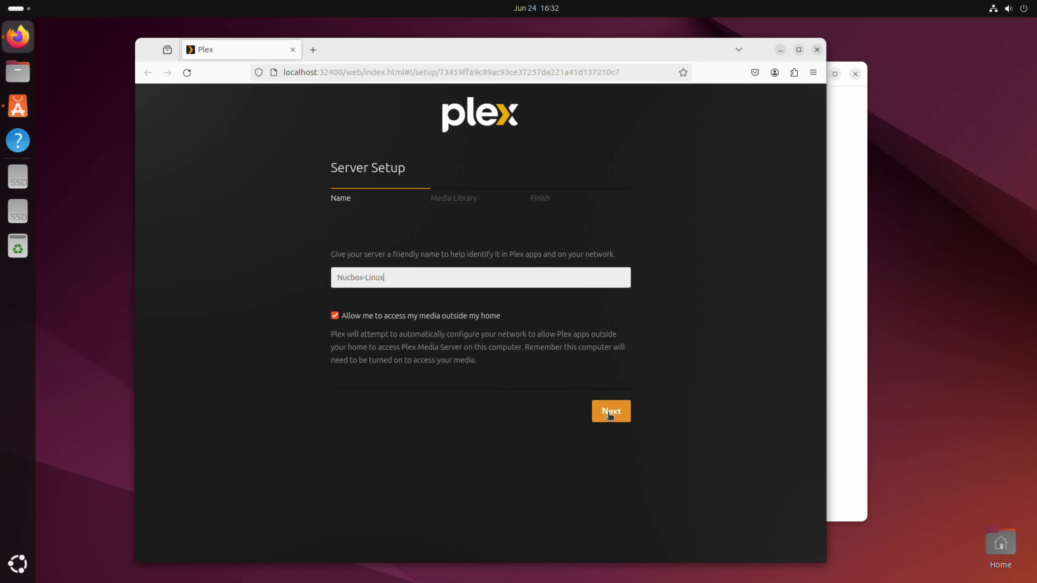
{"action": "left_click", "coordinate": [610, 414]}
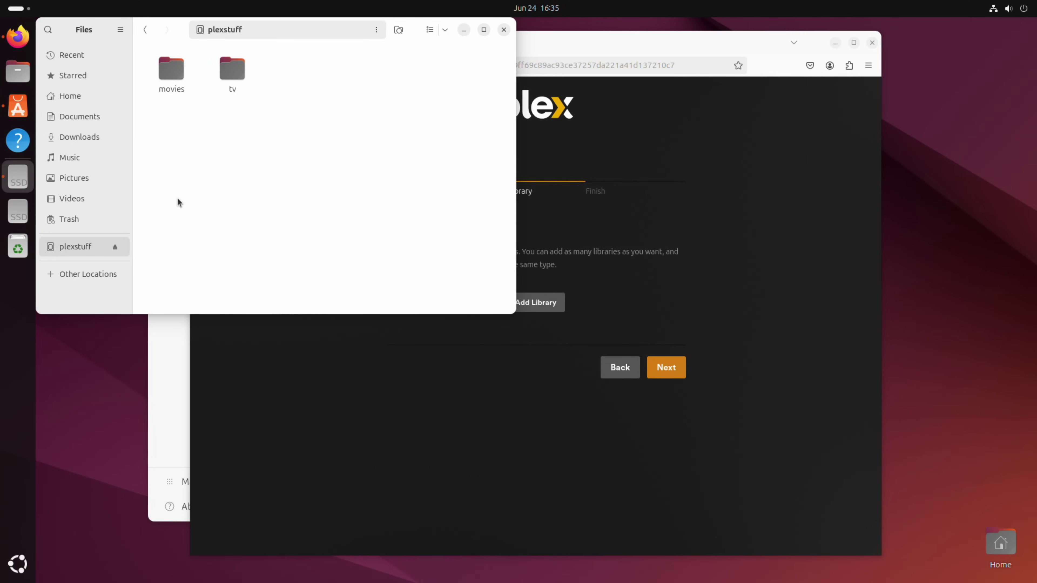
Step: Examine the contents of the movies and tv folders on the plexstuff drive in Files
{"action": "left_click_drag", "start_coordinate": [174, 32], "coordinate": [449, 172]}
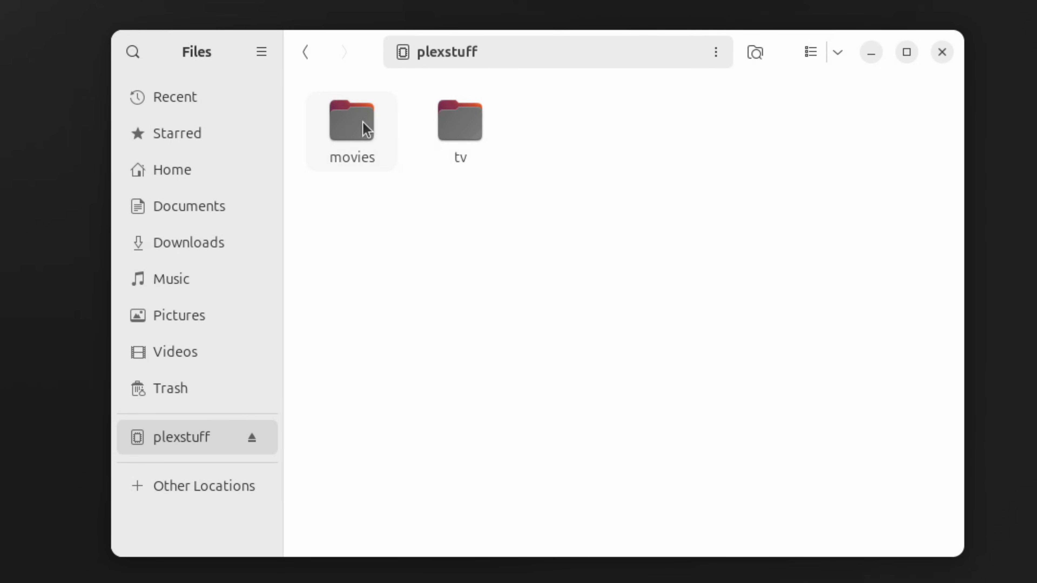
{"action": "double_click", "coordinate": [349, 128]}
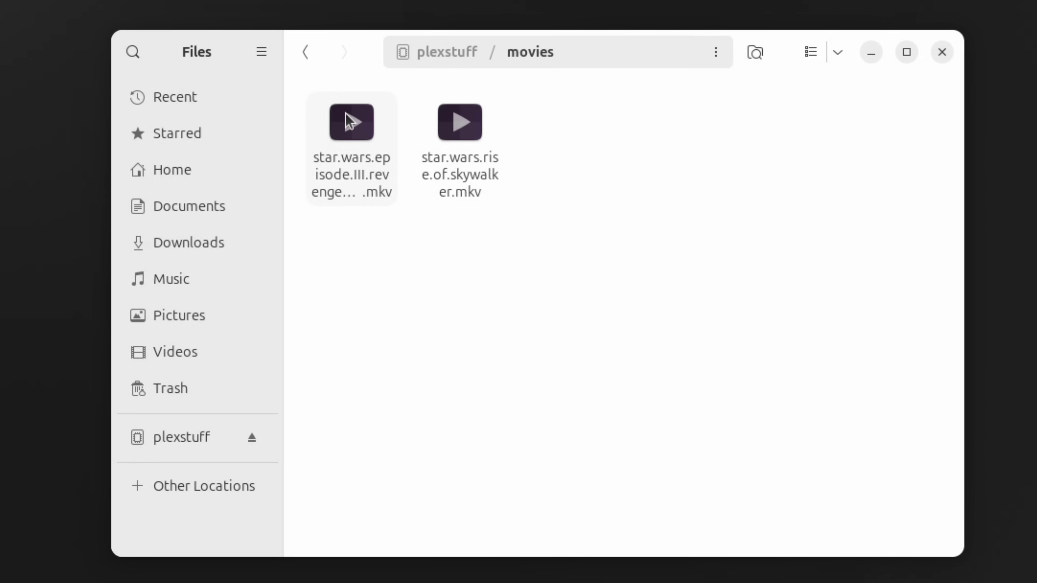
{"action": "left_click", "coordinate": [307, 59]}
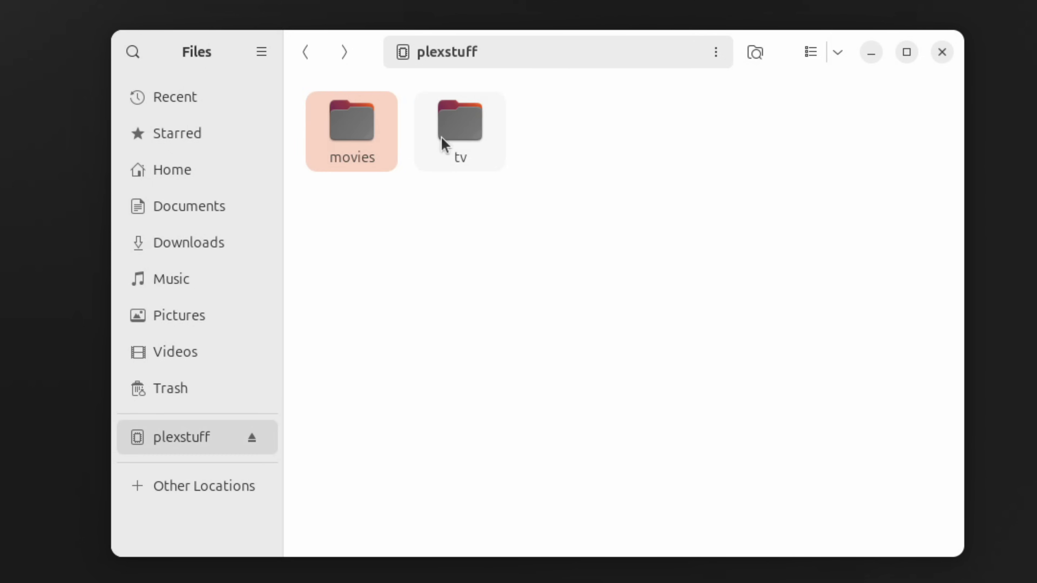
{"action": "double_click", "coordinate": [484, 125]}
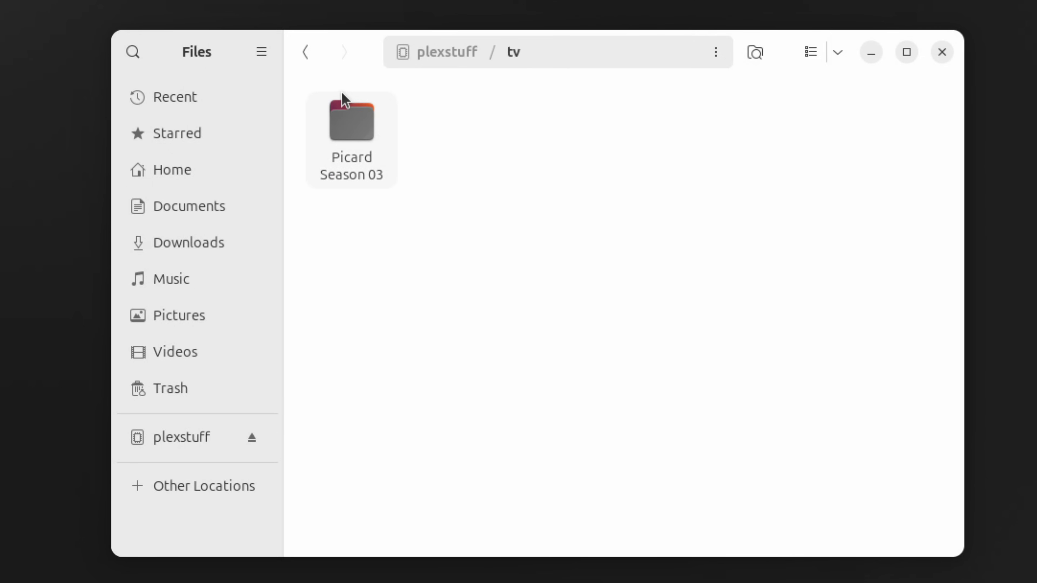
{"action": "left_click", "coordinate": [303, 55]}
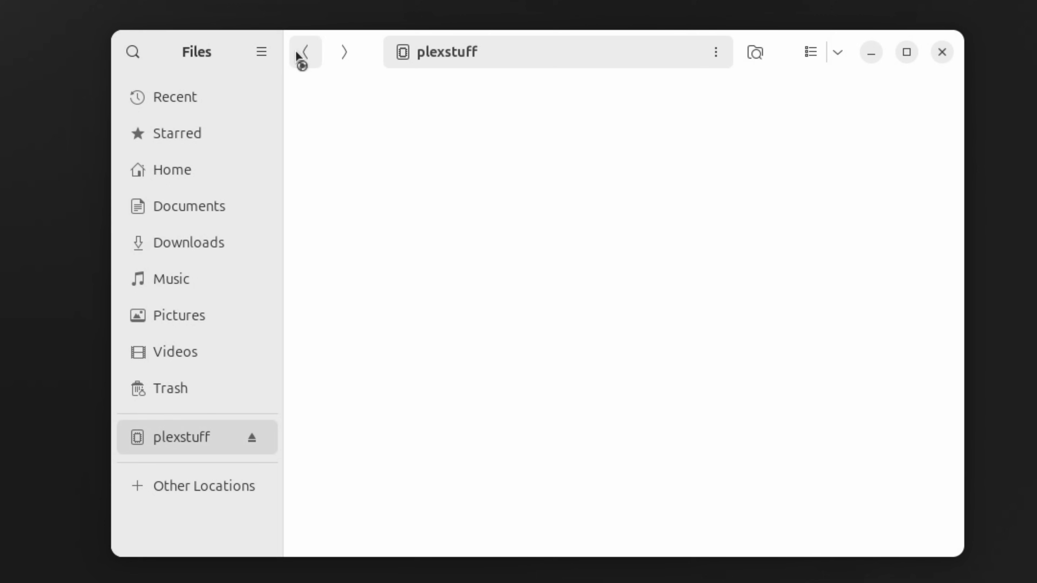
Step: Check the plexstuff drive's properties for its name and parent folder path, and close them
{"action": "right_click", "coordinate": [170, 427]}
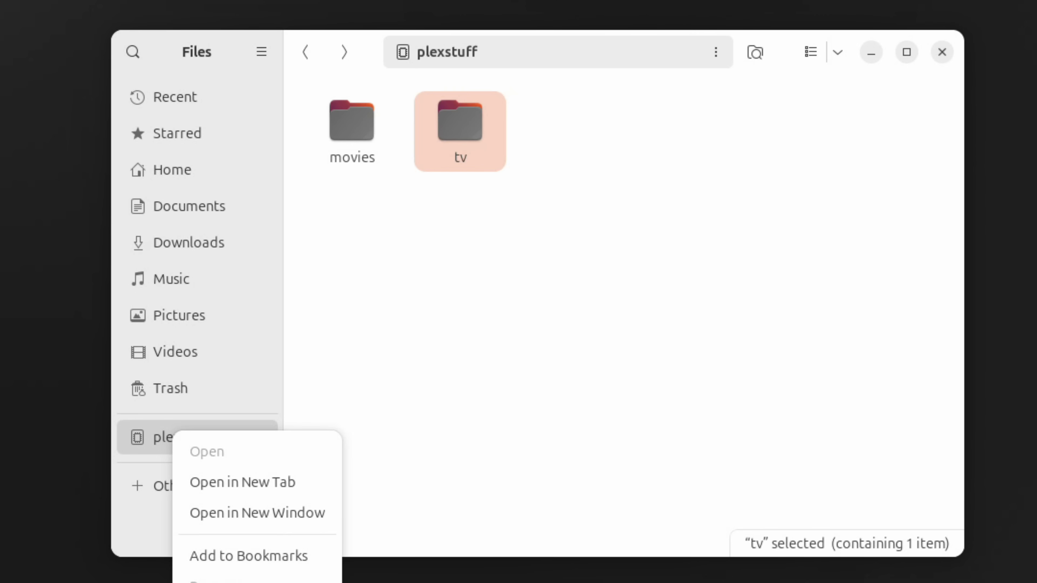
{"action": "left_click", "coordinate": [245, 580]}
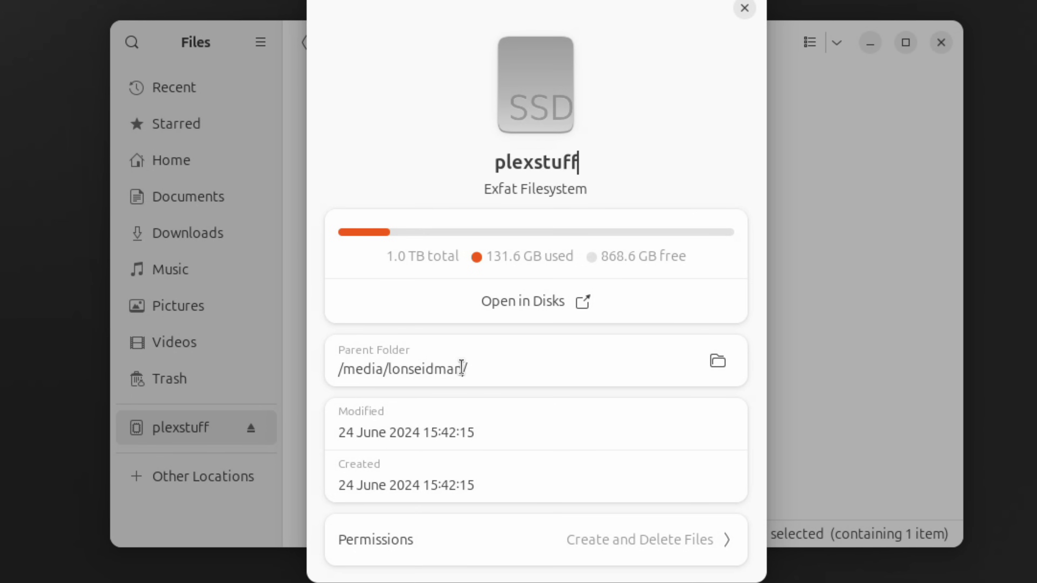
{"action": "double_click", "coordinate": [513, 160]}
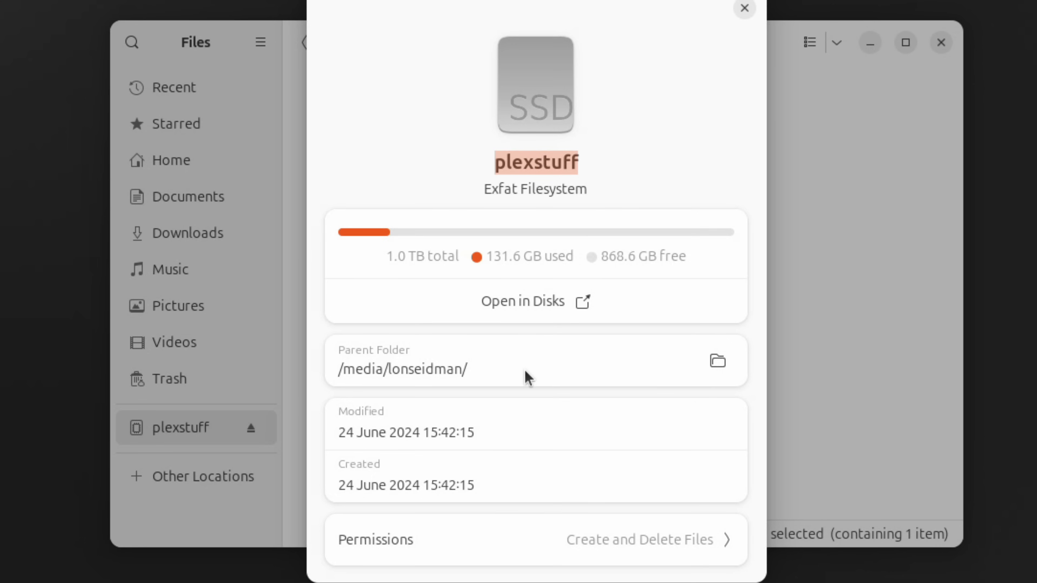
{"action": "left_click", "coordinate": [497, 378]}
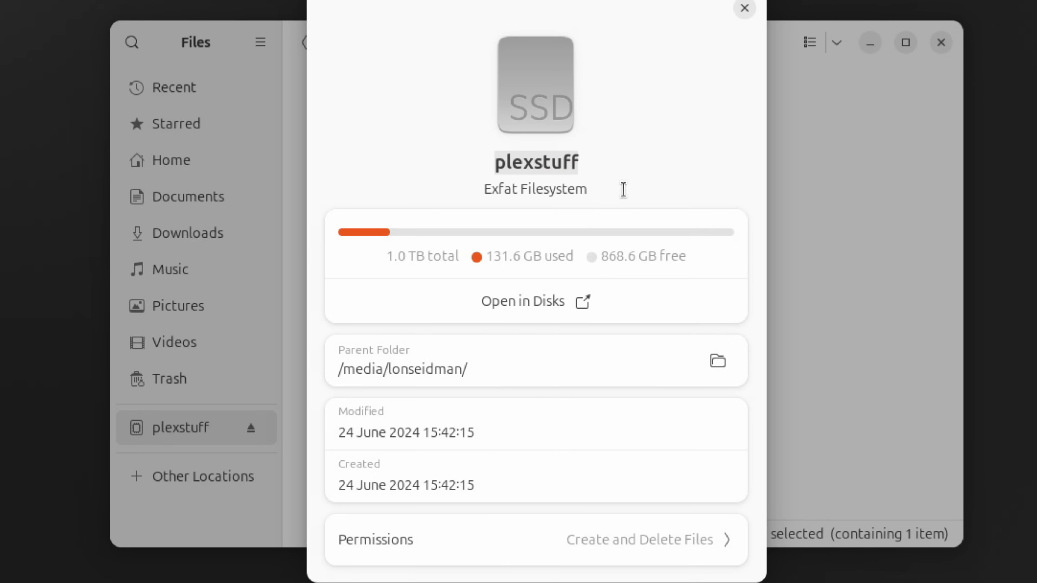
{"action": "left_click", "coordinate": [745, 8]}
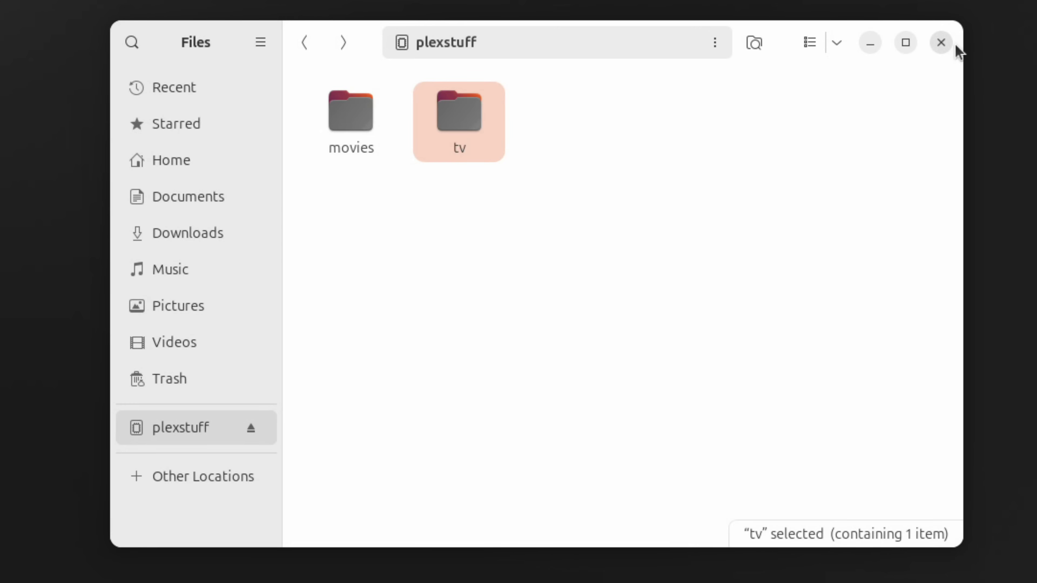
Step: Close the Files window and start a new Movies library in the Plex setup, keeping the name Movies and language English
{"action": "left_click", "coordinate": [941, 43]}
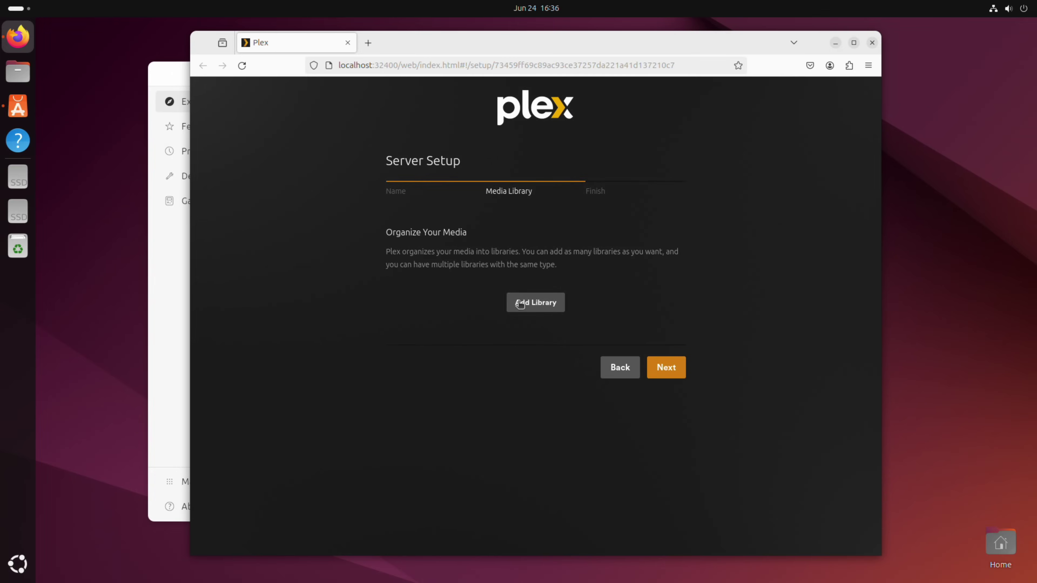
{"action": "left_click", "coordinate": [520, 303]}
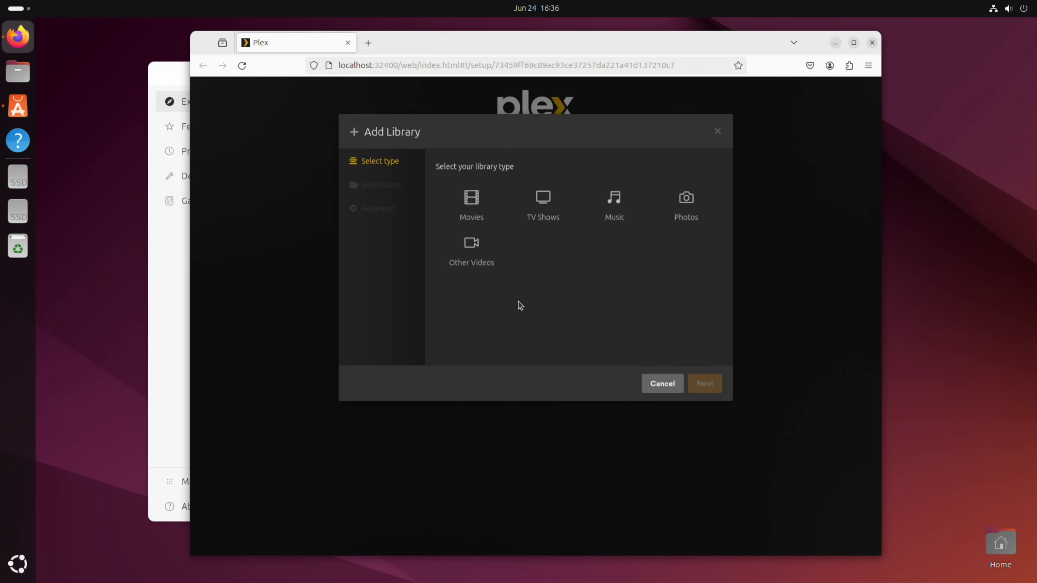
{"action": "left_click", "coordinate": [478, 211]}
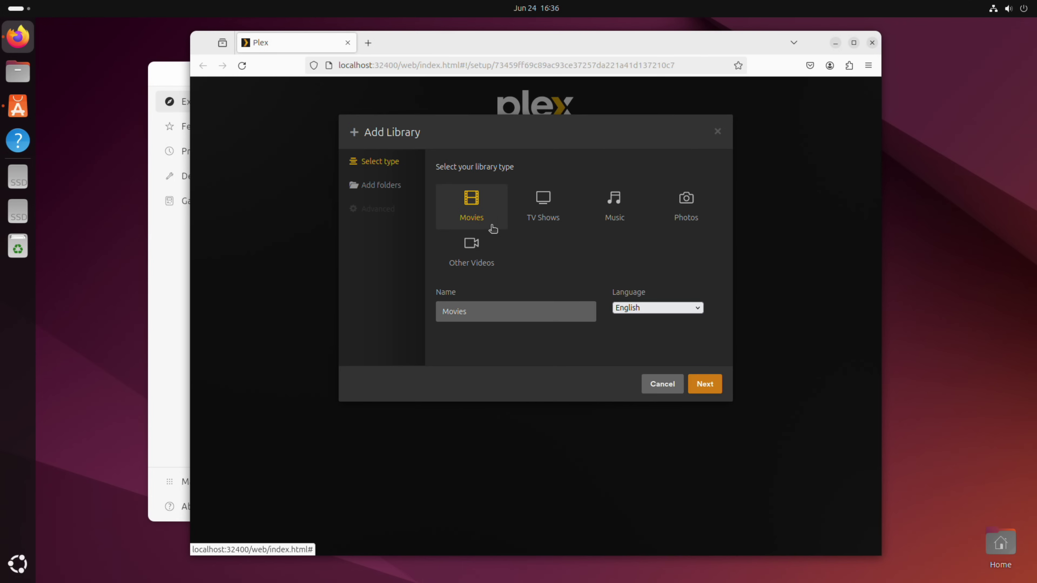
{"action": "left_click", "coordinate": [700, 382]}
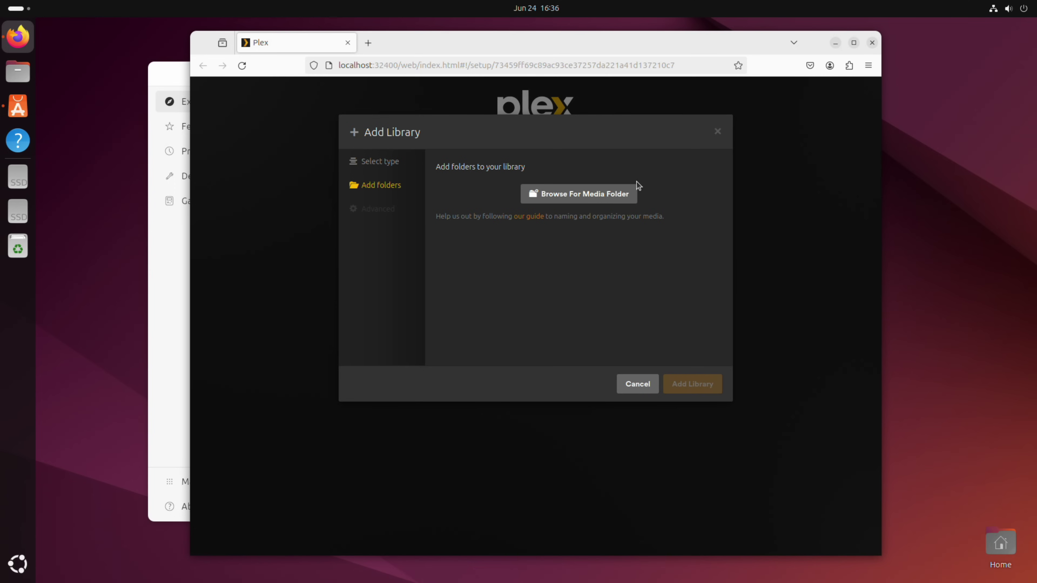
{"action": "left_click_drag", "start_coordinate": [611, 45], "coordinate": [605, 93]}
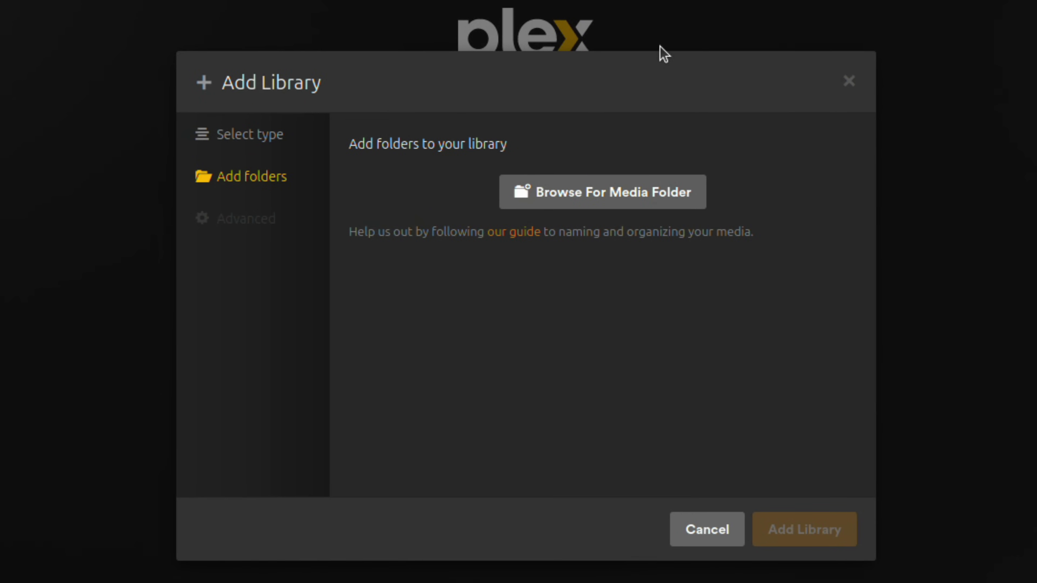
Step: Browse through /media to the plexstuff drive, choose its movies folder as the media folder, and add the Movies library
{"action": "left_click", "coordinate": [605, 200]}
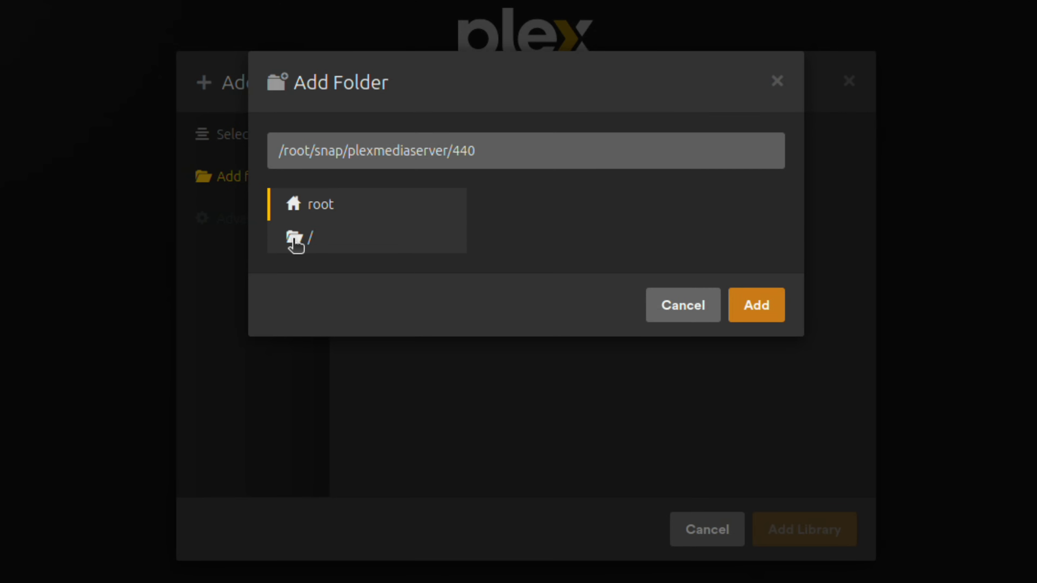
{"action": "left_click", "coordinate": [304, 246]}
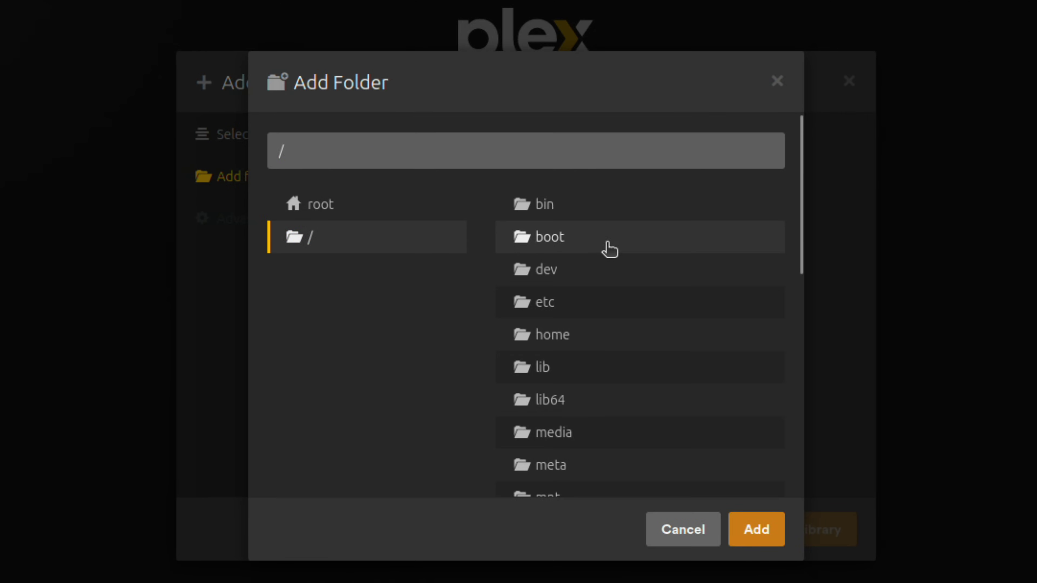
{"action": "left_click", "coordinate": [559, 436]}
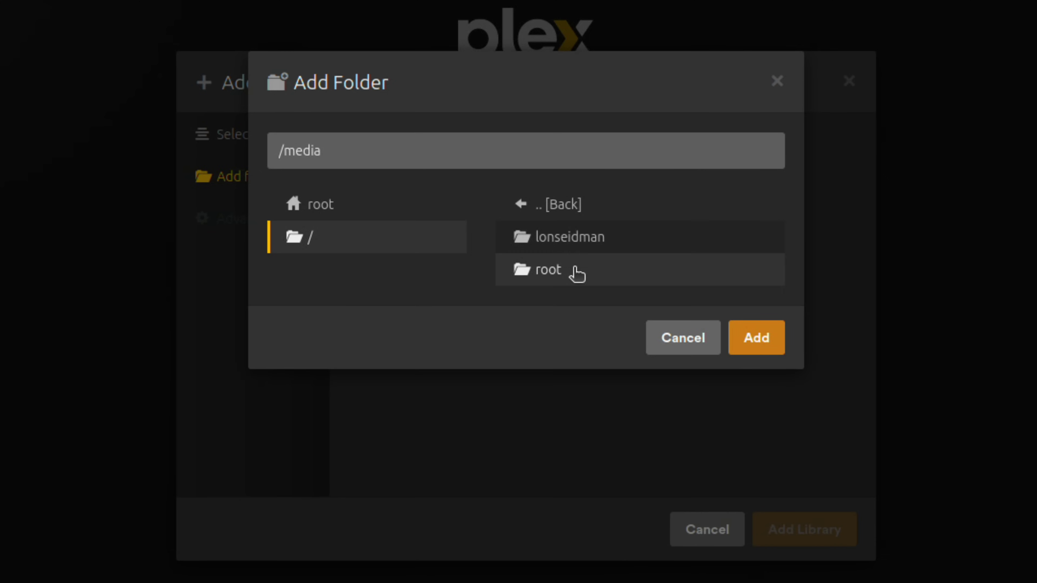
{"action": "left_click", "coordinate": [573, 250]}
{"action": "left_click", "coordinate": [566, 233]}
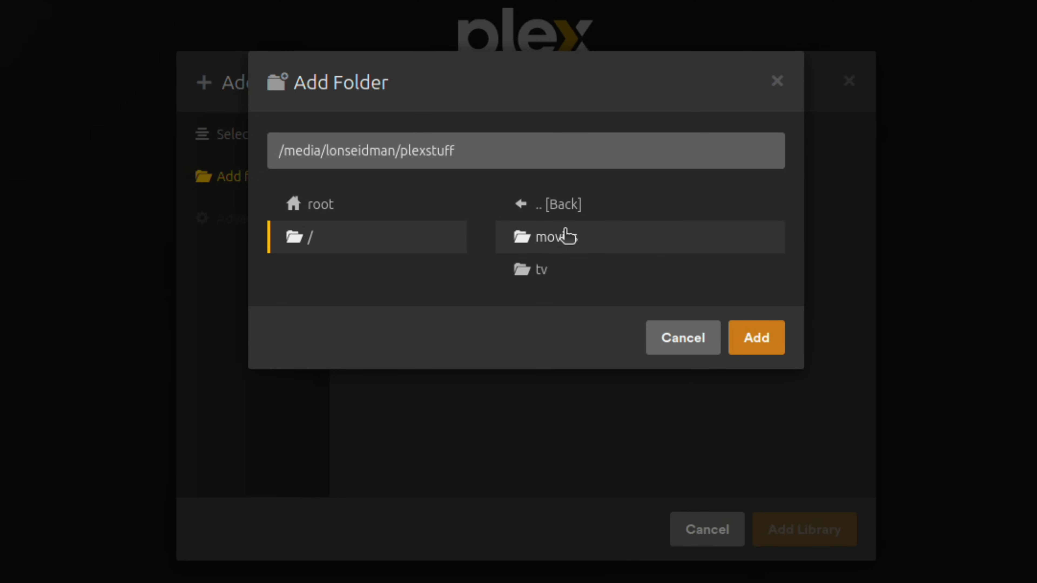
{"action": "left_click", "coordinate": [572, 247]}
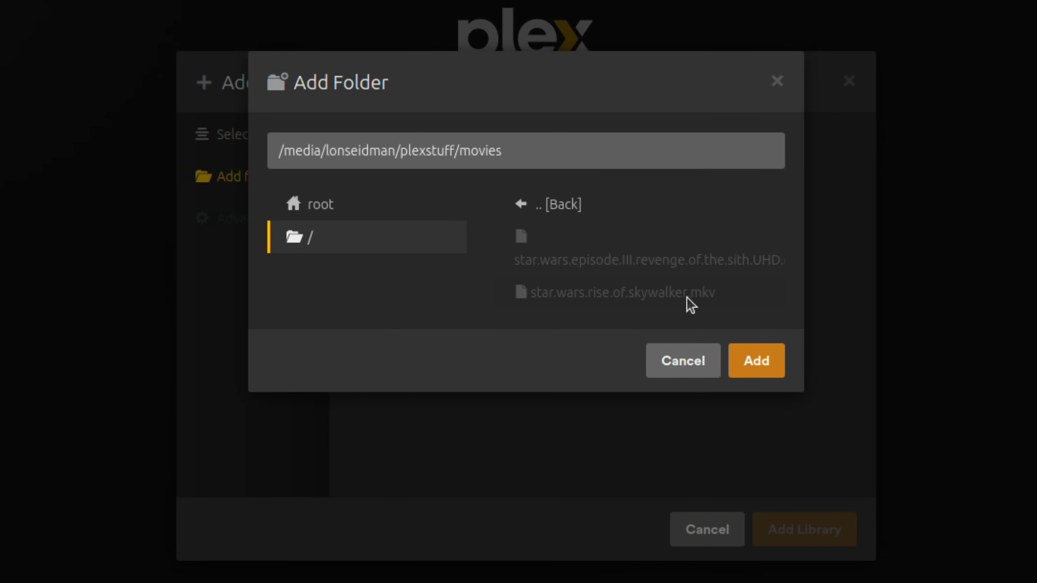
{"action": "left_click", "coordinate": [756, 361]}
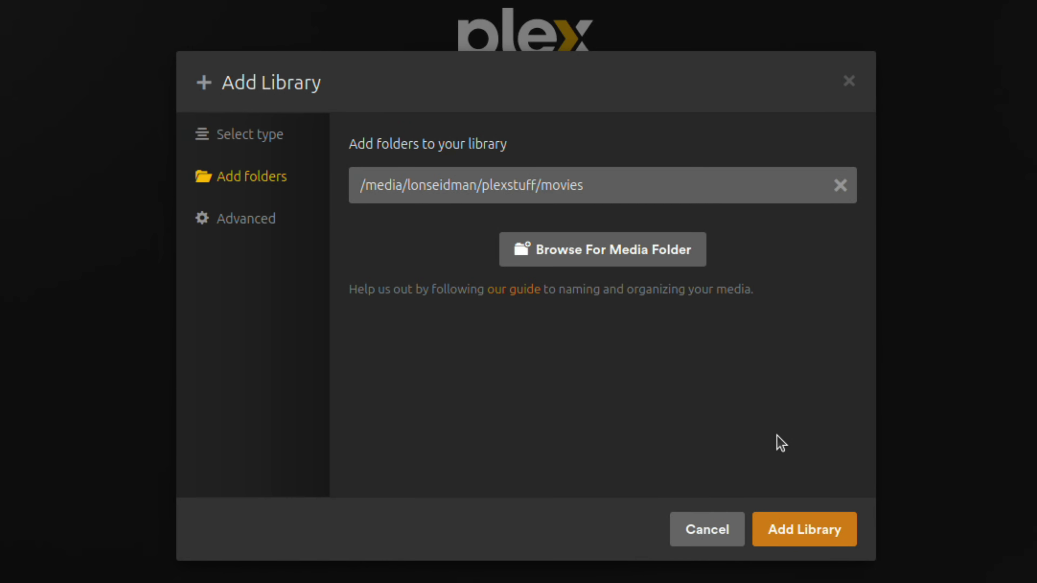
{"action": "left_click", "coordinate": [789, 531]}
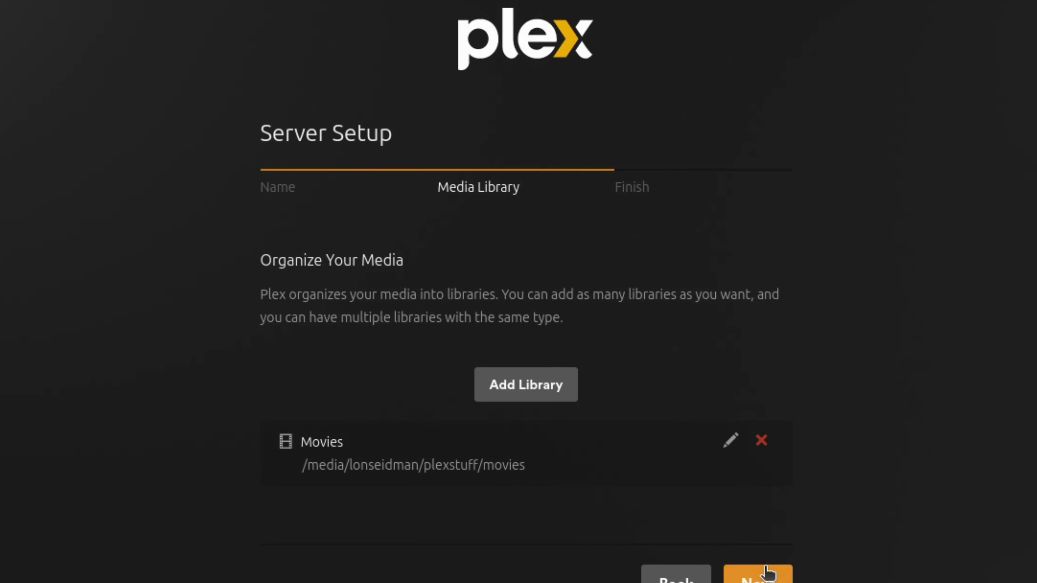
Step: Start another library of type TV Shows, keeping the name TV Shows and language English
{"action": "left_click", "coordinate": [543, 385]}
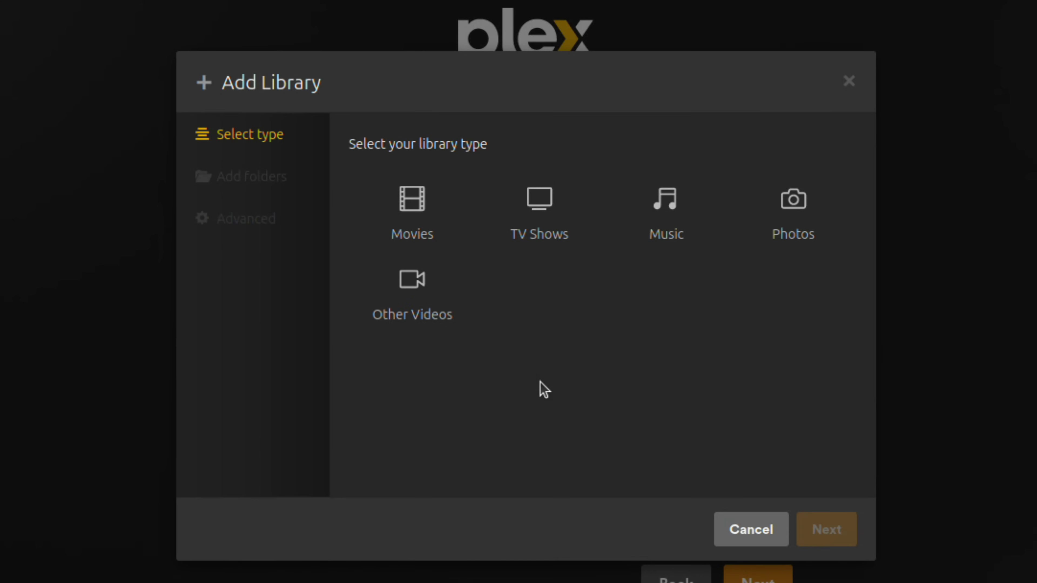
{"action": "left_click", "coordinate": [530, 214]}
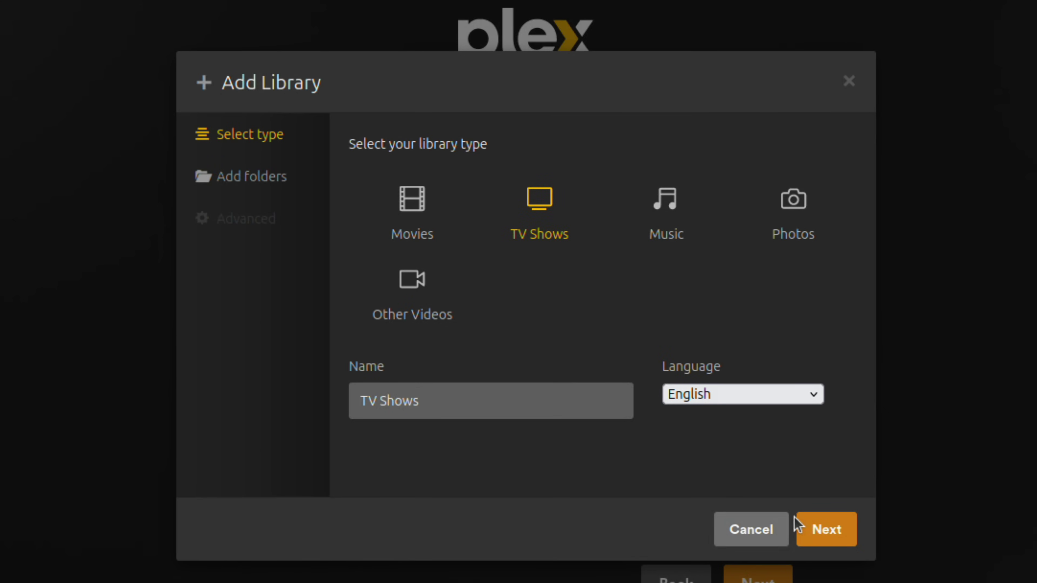
{"action": "left_click", "coordinate": [838, 527]}
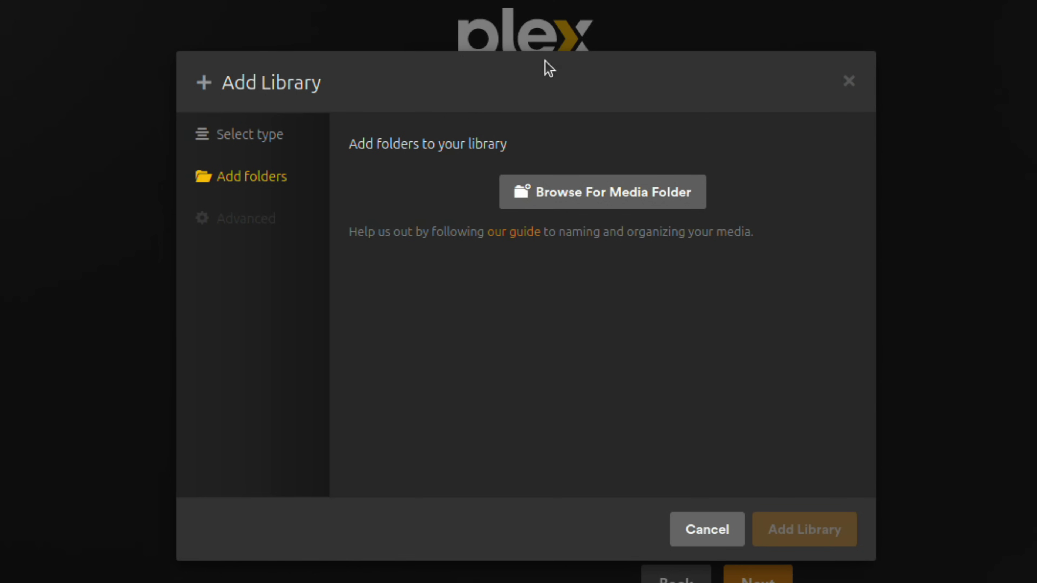
Step: Browse through /media to the plexstuff drive, choose its tv folder as the media folder, and add the TV Shows library
{"action": "left_click", "coordinate": [614, 194]}
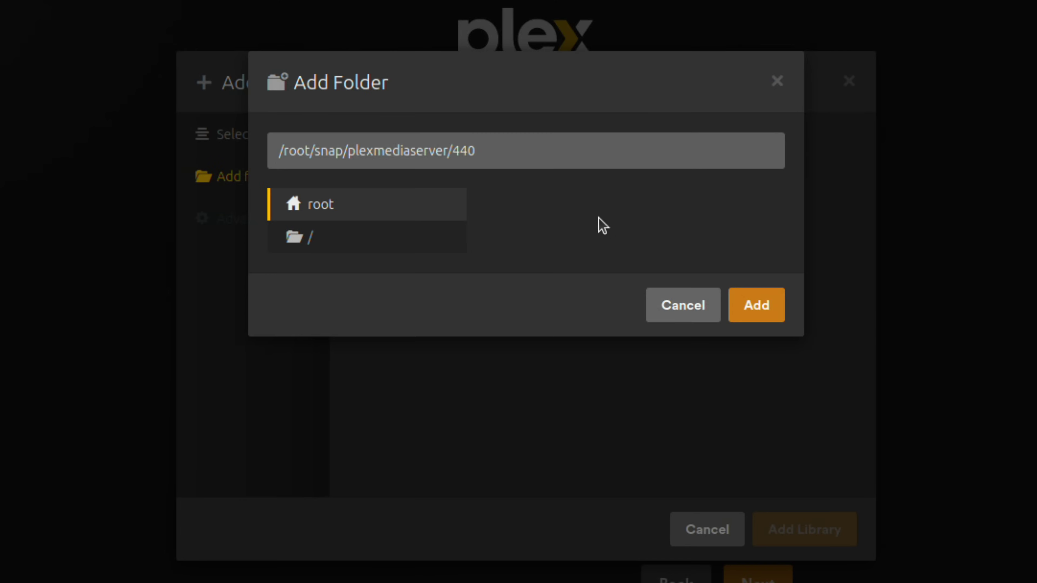
{"action": "left_click", "coordinate": [413, 256]}
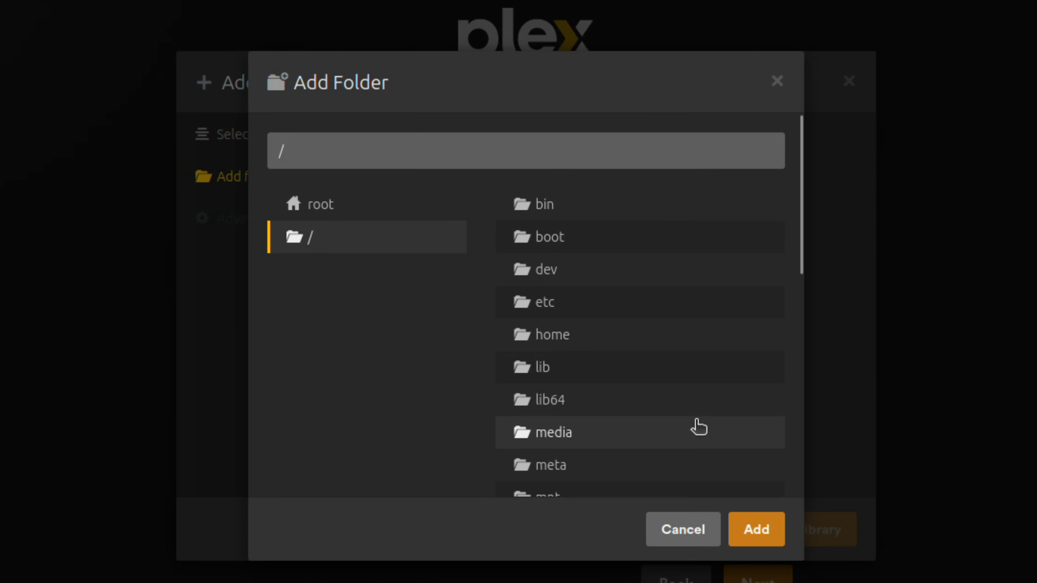
{"action": "left_click", "coordinate": [697, 427]}
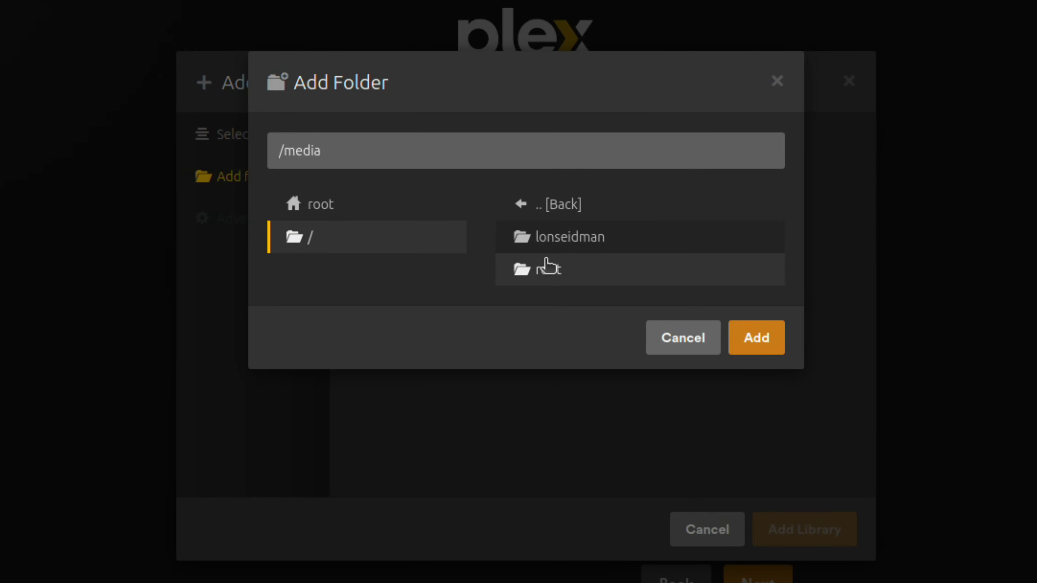
{"action": "left_click", "coordinate": [538, 244]}
{"action": "left_click", "coordinate": [539, 247]}
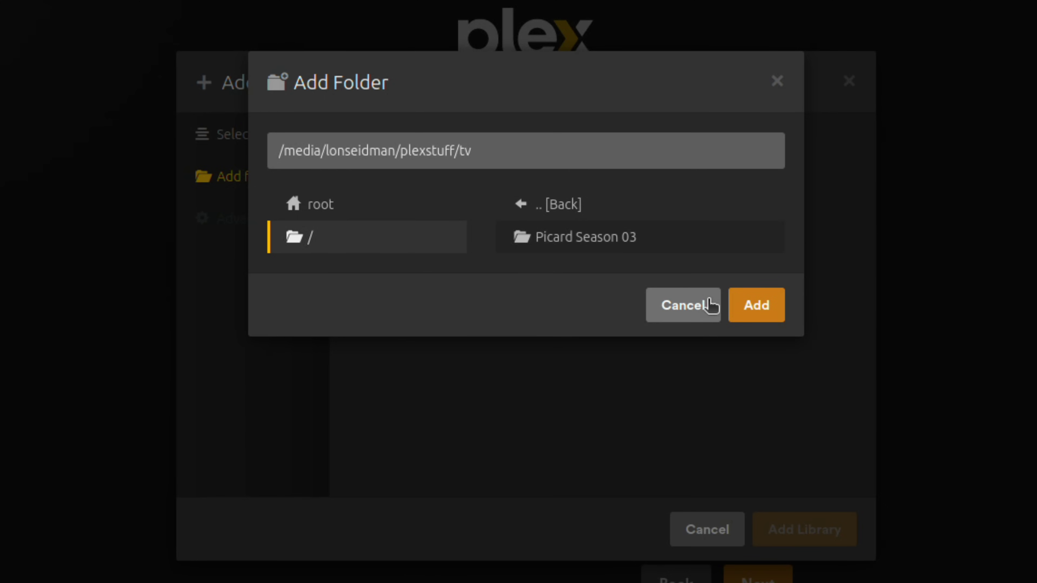
{"action": "left_click", "coordinate": [739, 314]}
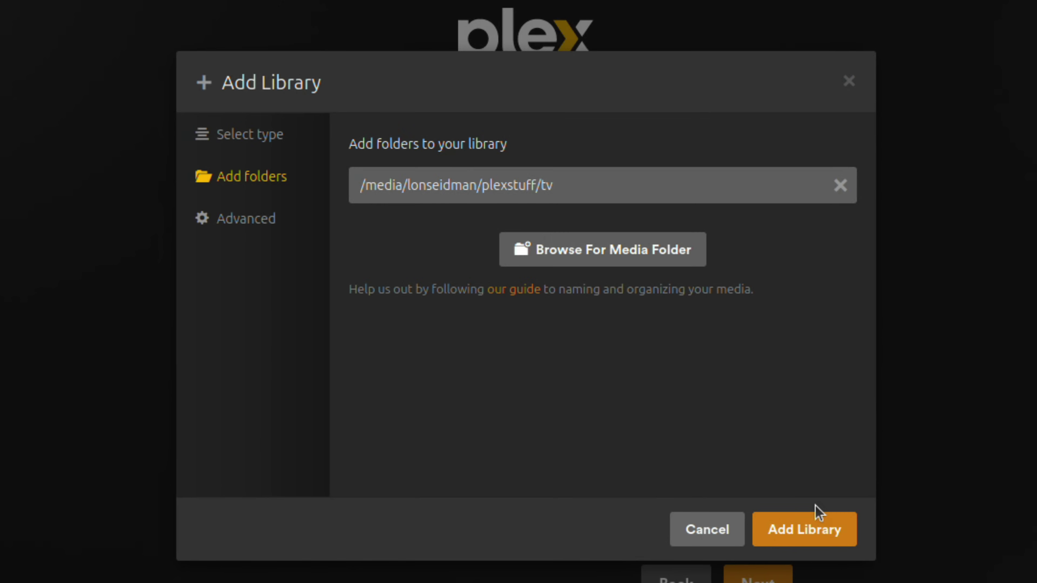
{"action": "left_click", "coordinate": [806, 538]}
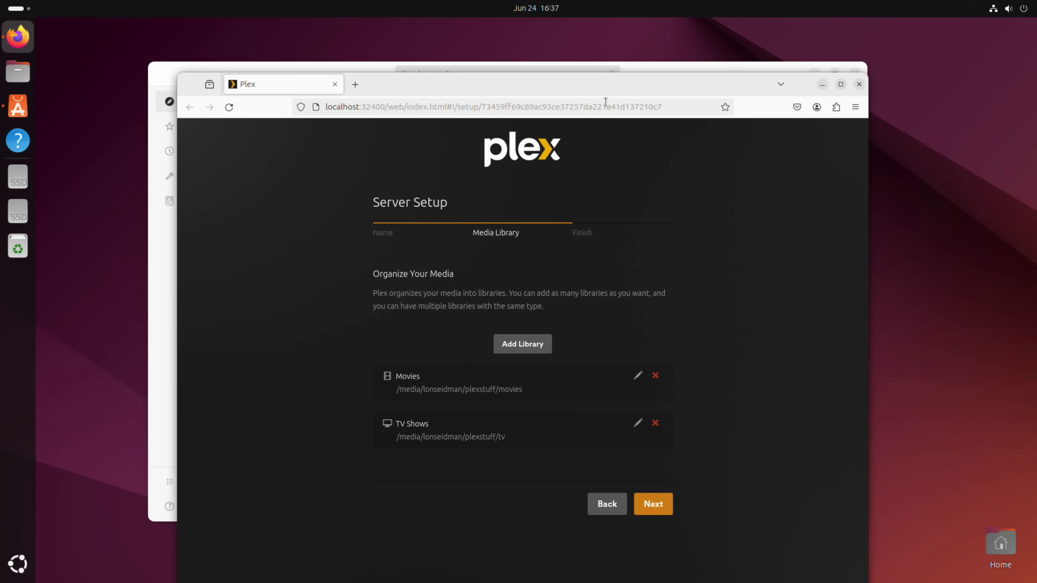
Step: Proceed past the Media Library stage and finish the server setup
{"action": "left_click_drag", "start_coordinate": [603, 96], "coordinate": [604, 53]}
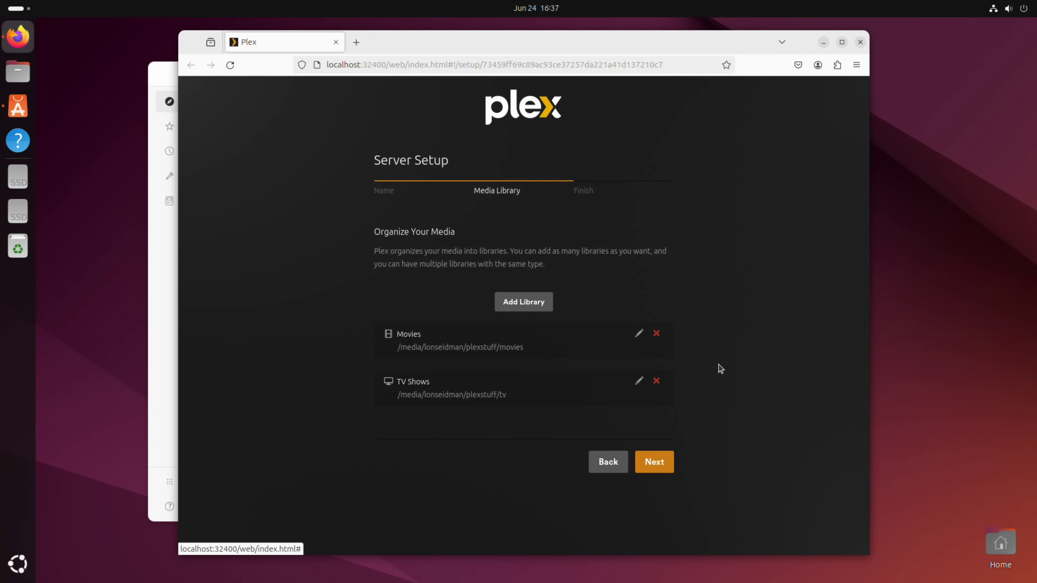
{"action": "left_click", "coordinate": [667, 455]}
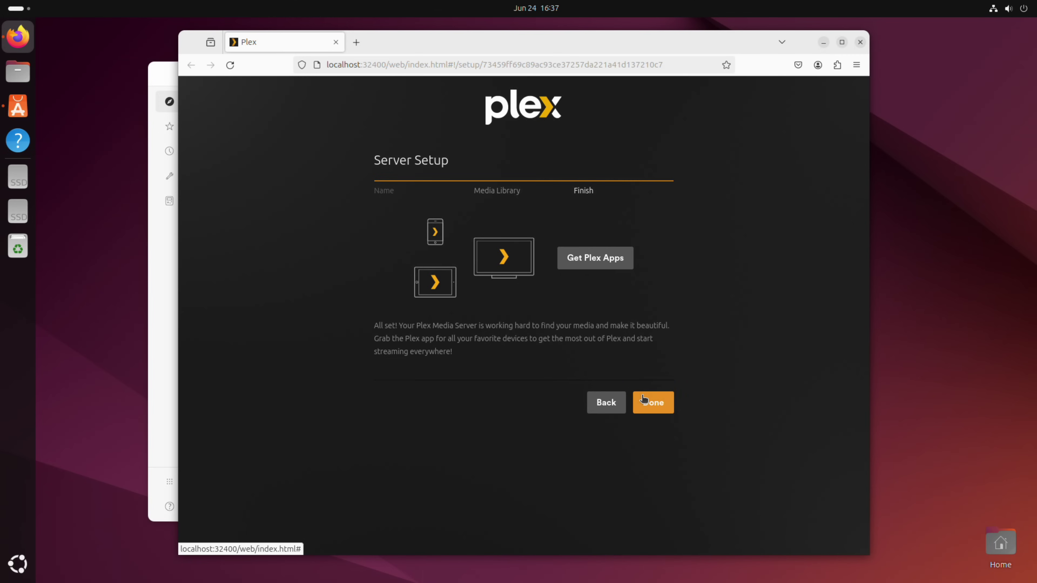
{"action": "left_click", "coordinate": [644, 399]}
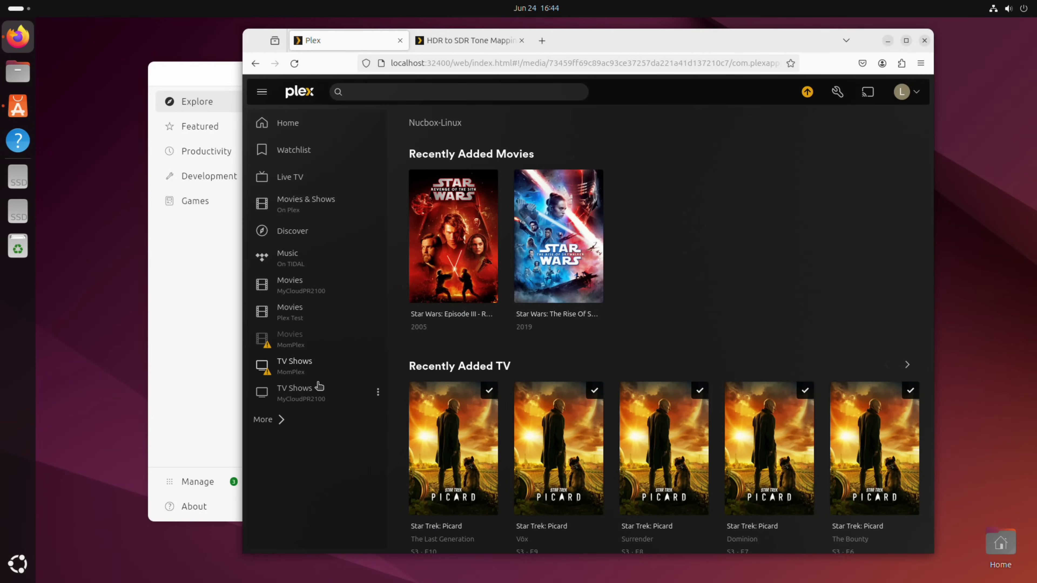
Step: Expand the list of all servers and view the Movies and TV Shows libraries under Nucbox-Linux
{"action": "left_click", "coordinate": [279, 420]}
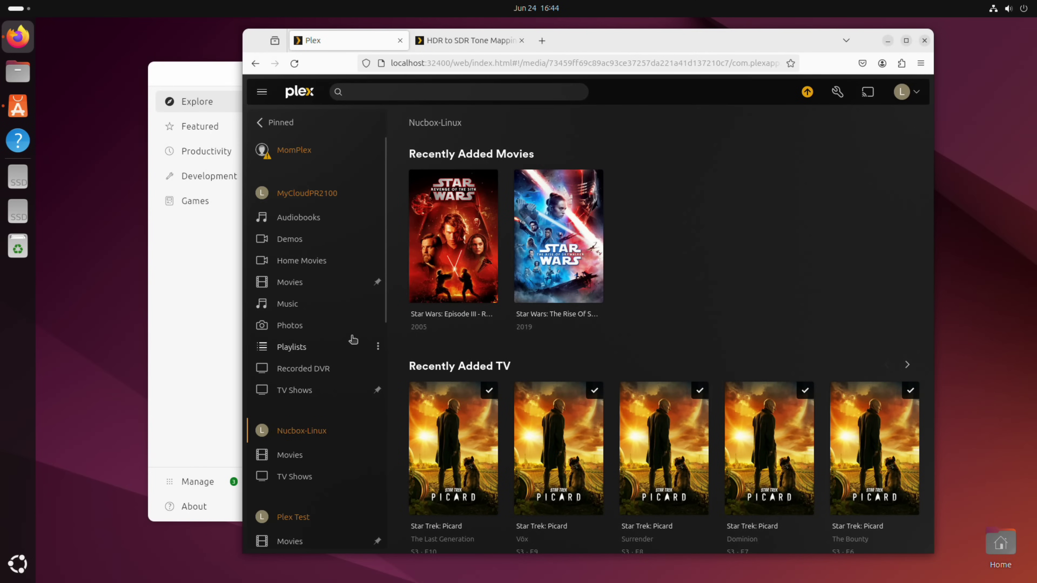
{"action": "scroll", "coordinate": [385, 319], "scroll_direction": "down", "scroll_amount": 3}
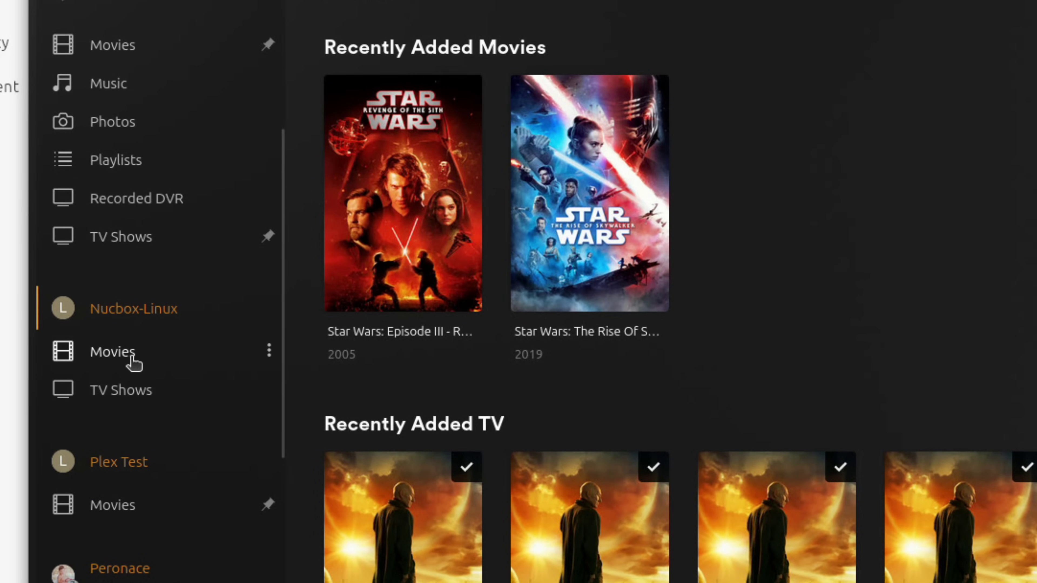
{"action": "left_click", "coordinate": [112, 352]}
{"action": "left_click", "coordinate": [141, 391]}
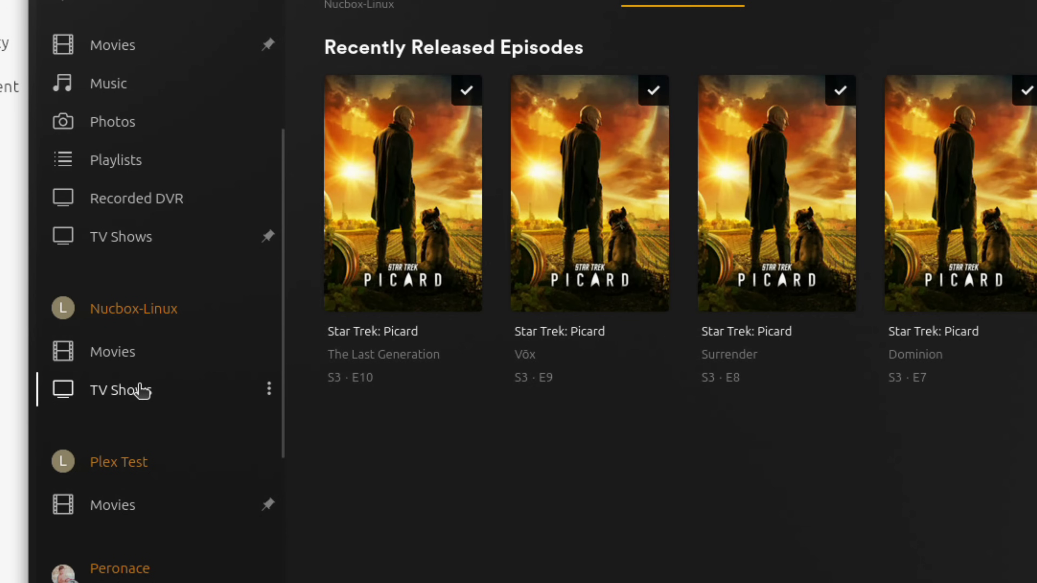
{"action": "left_click", "coordinate": [130, 363]}
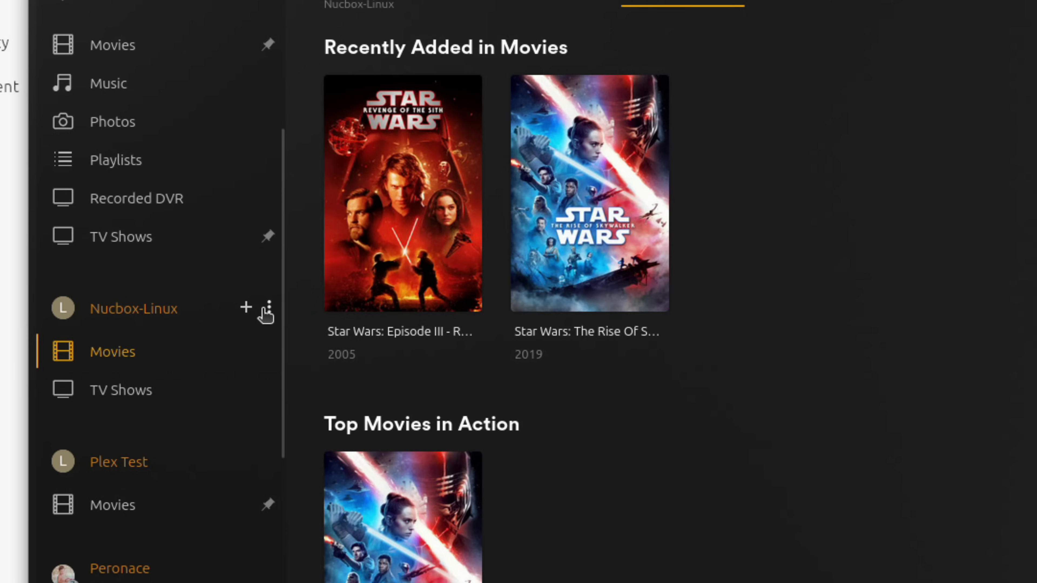
Step: Open the Nucbox-Linux server settings and examine the Transcoder options, including HDR tone mapping and hardware acceleration
{"action": "left_click", "coordinate": [269, 310]}
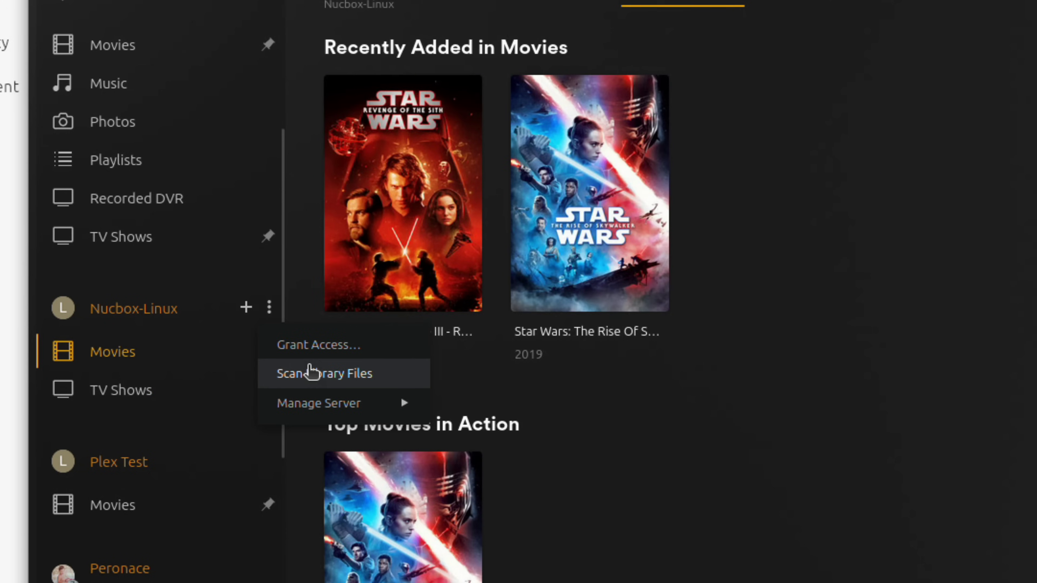
{"action": "mouse_move", "coordinate": [315, 410]}
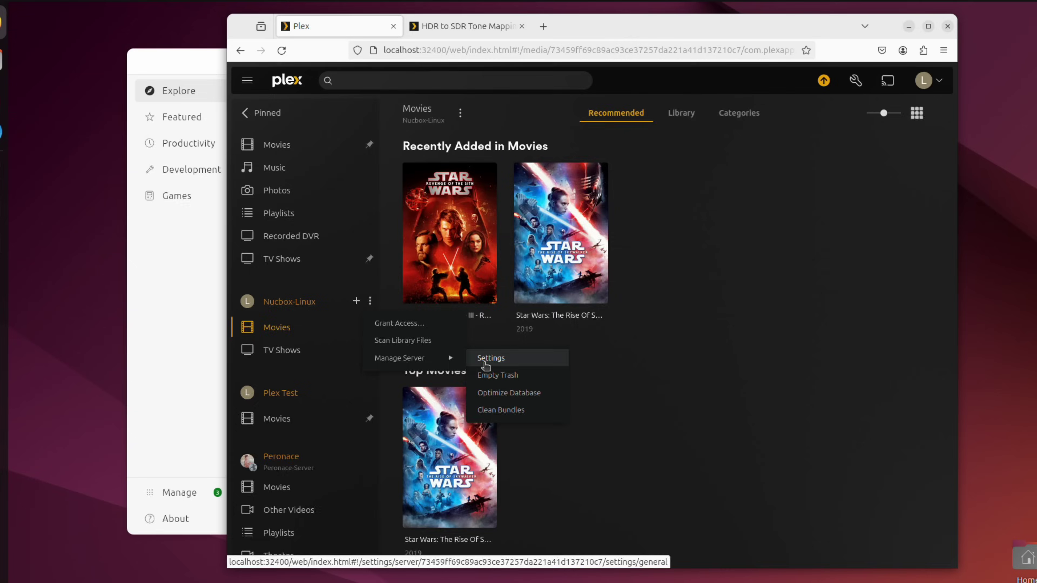
{"action": "left_click", "coordinate": [458, 413]}
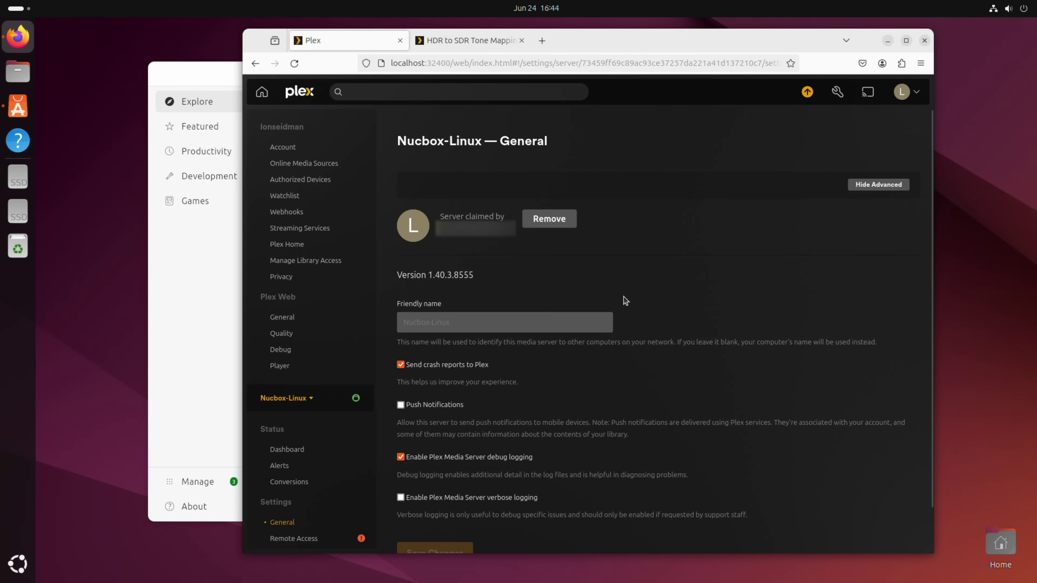
{"action": "scroll", "coordinate": [931, 238], "scroll_direction": "down", "scroll_amount": 2}
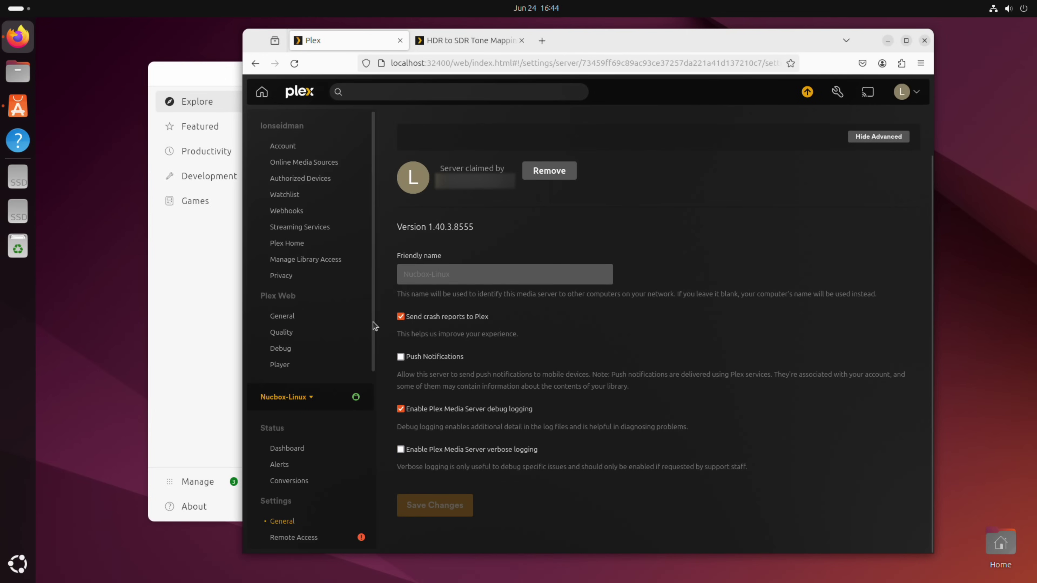
{"action": "scroll", "coordinate": [358, 326], "scroll_direction": "down", "scroll_amount": 10}
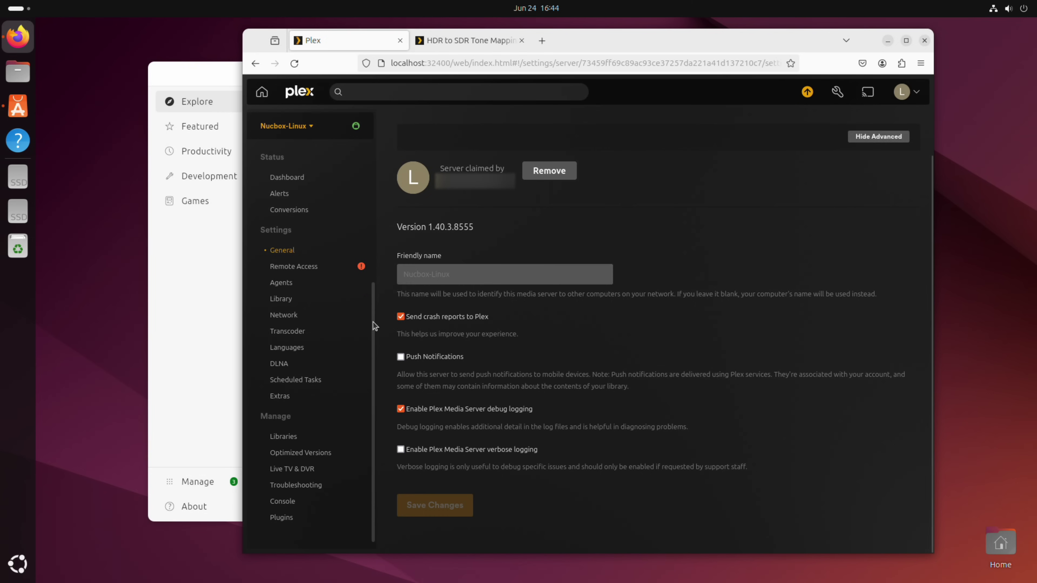
{"action": "left_click", "coordinate": [343, 336]}
{"action": "scroll", "coordinate": [748, 305], "scroll_direction": "down", "scroll_amount": 4}
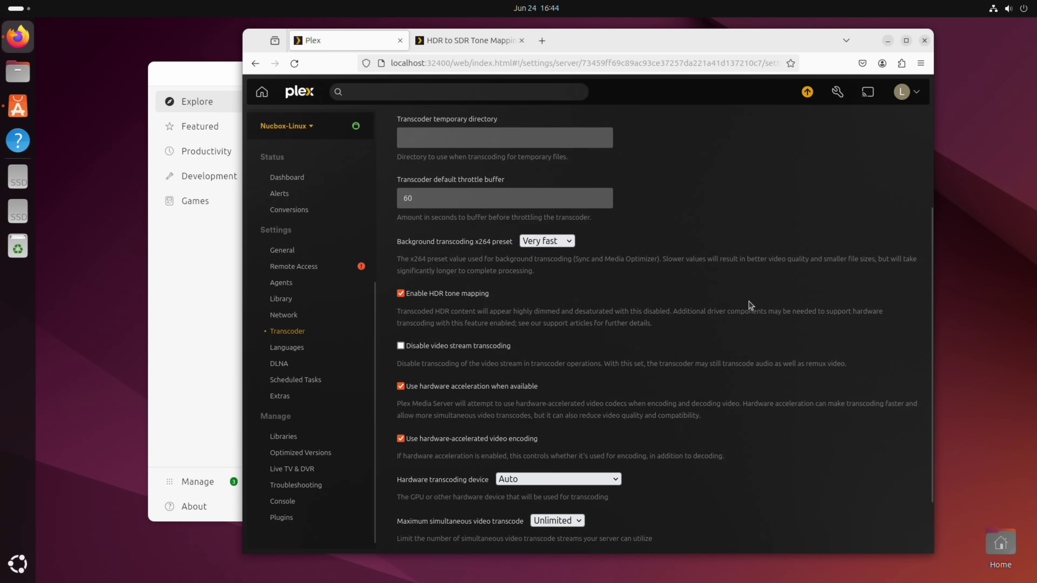
{"action": "scroll", "coordinate": [750, 305], "scroll_direction": "down", "scroll_amount": 3}
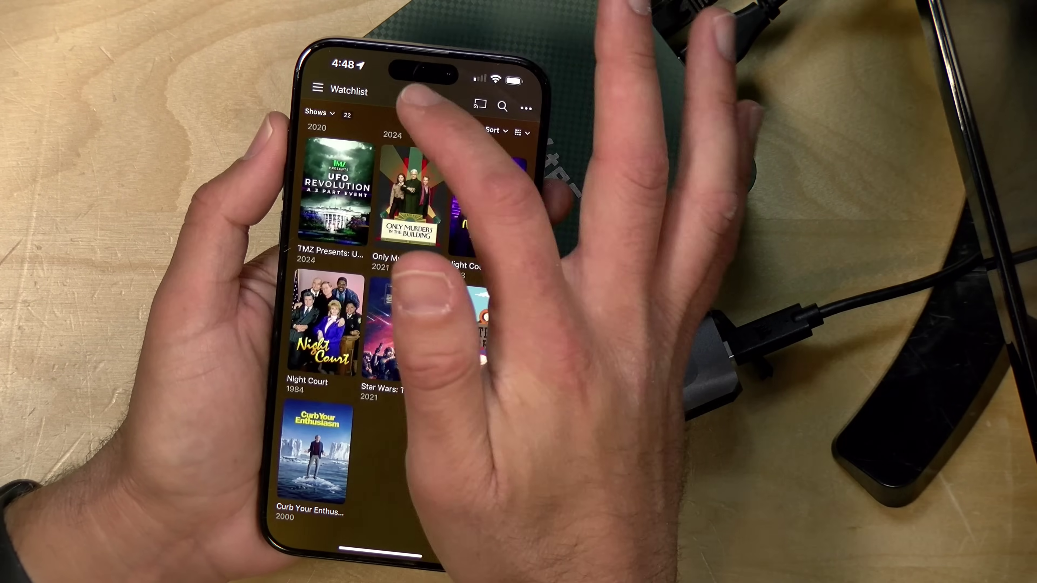
Step: In the Plex phone app, expand the full list of servers and open the TV Shows library under Nucbox-Linux
{"action": "left_click", "coordinate": [320, 87]}
{"action": "scroll", "coordinate": [408, 278], "scroll_direction": "down", "scroll_amount": 5}
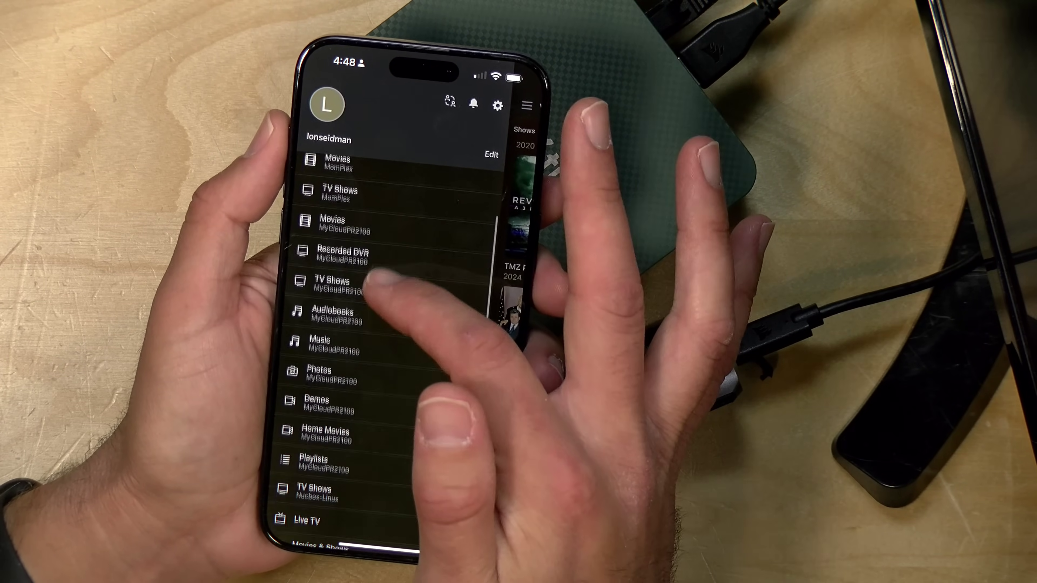
{"action": "scroll", "coordinate": [384, 286], "scroll_direction": "down", "scroll_amount": 5}
{"action": "left_click", "coordinate": [351, 394]}
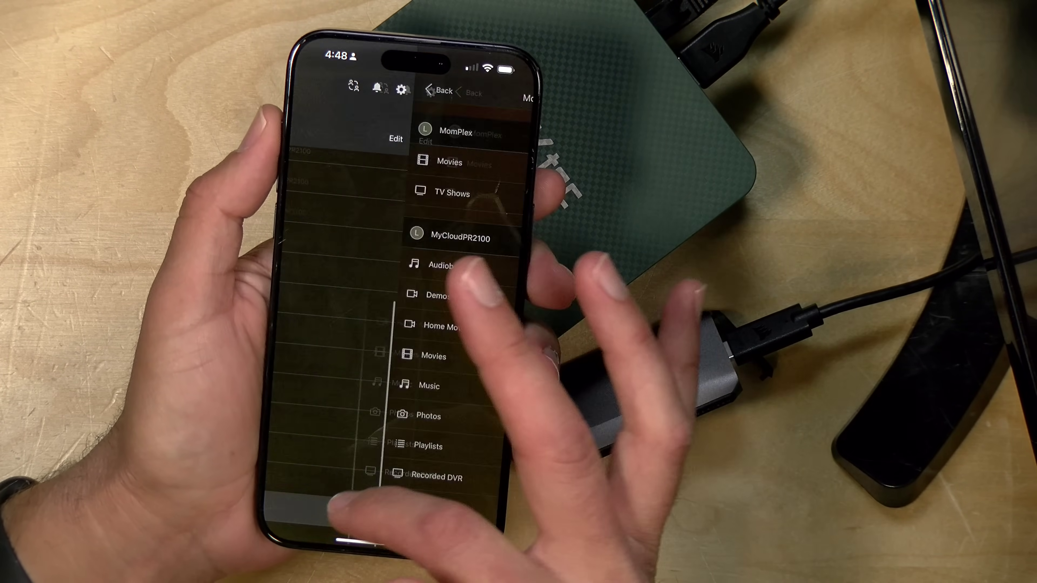
{"action": "scroll", "coordinate": [404, 278], "scroll_direction": "down", "scroll_amount": 4}
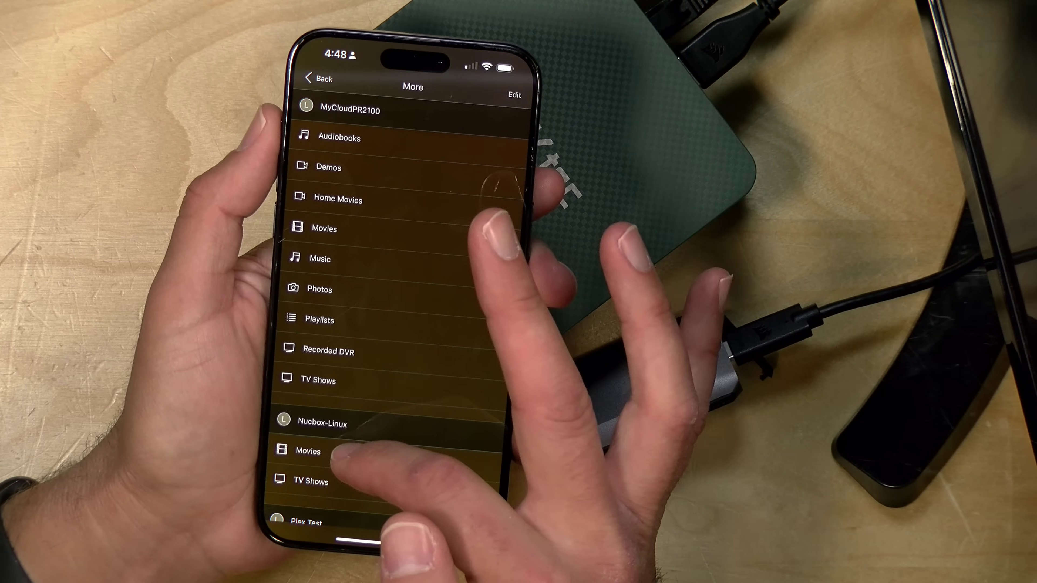
{"action": "left_click", "coordinate": [312, 481]}
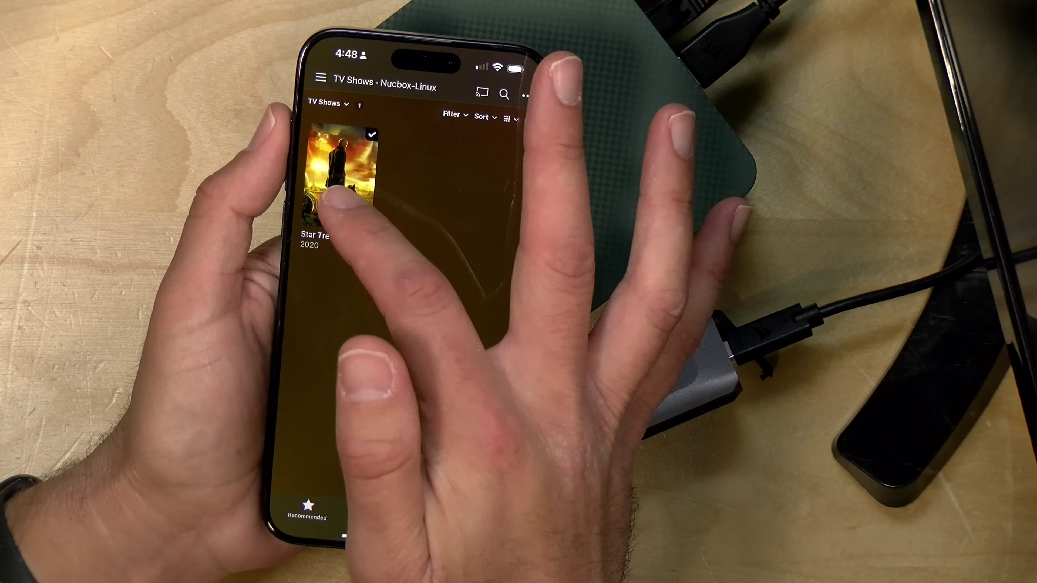
Step: Open Star Trek: Picard, go to Season 3, and play episode 9, Võx
{"action": "left_click", "coordinate": [339, 194]}
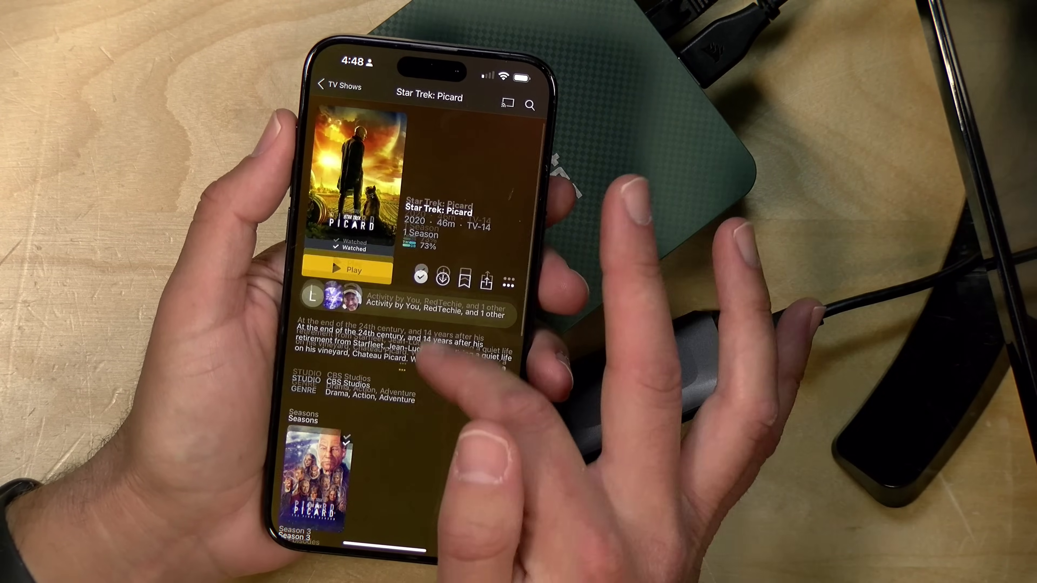
{"action": "scroll", "coordinate": [424, 355], "scroll_direction": "down", "scroll_amount": 10}
{"action": "scroll", "coordinate": [433, 368], "scroll_direction": "up", "scroll_amount": 10}
{"action": "scroll", "coordinate": [409, 368], "scroll_direction": "down", "scroll_amount": 3}
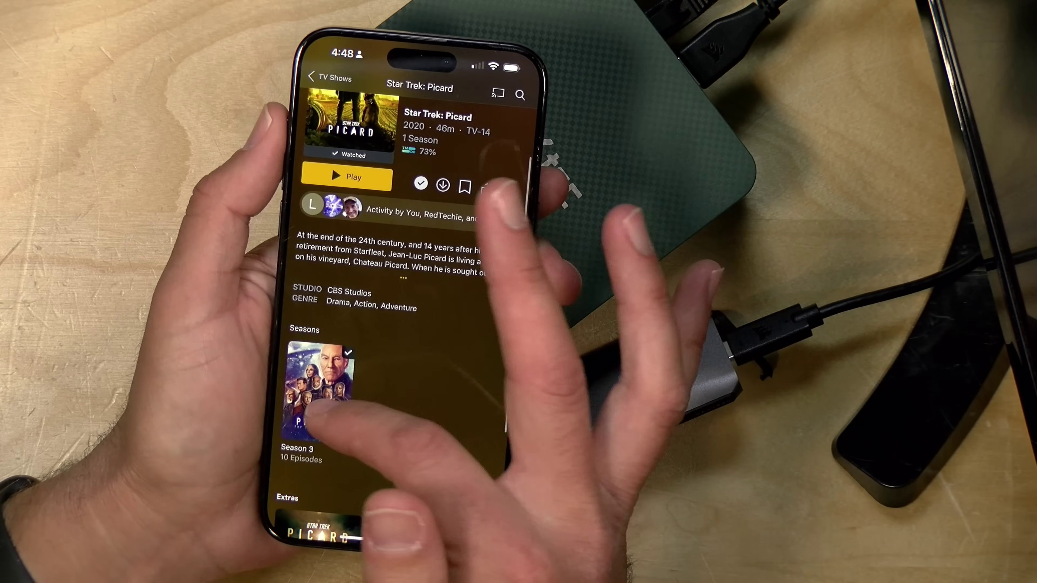
{"action": "left_click", "coordinate": [321, 390]}
{"action": "scroll", "coordinate": [417, 367], "scroll_direction": "down", "scroll_amount": 5}
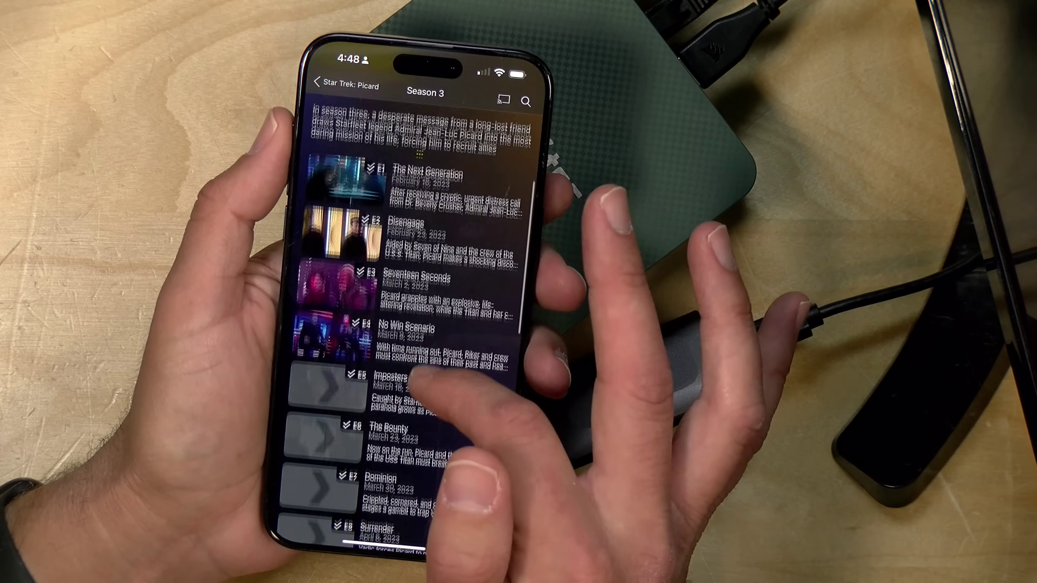
{"action": "scroll", "coordinate": [412, 374], "scroll_direction": "down", "scroll_amount": 5}
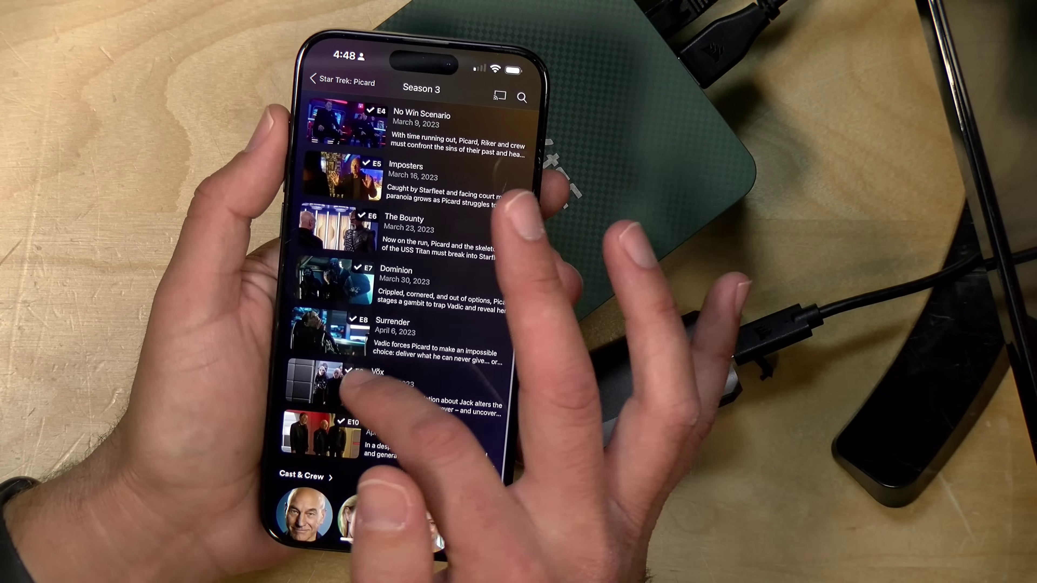
{"action": "left_click", "coordinate": [368, 381]}
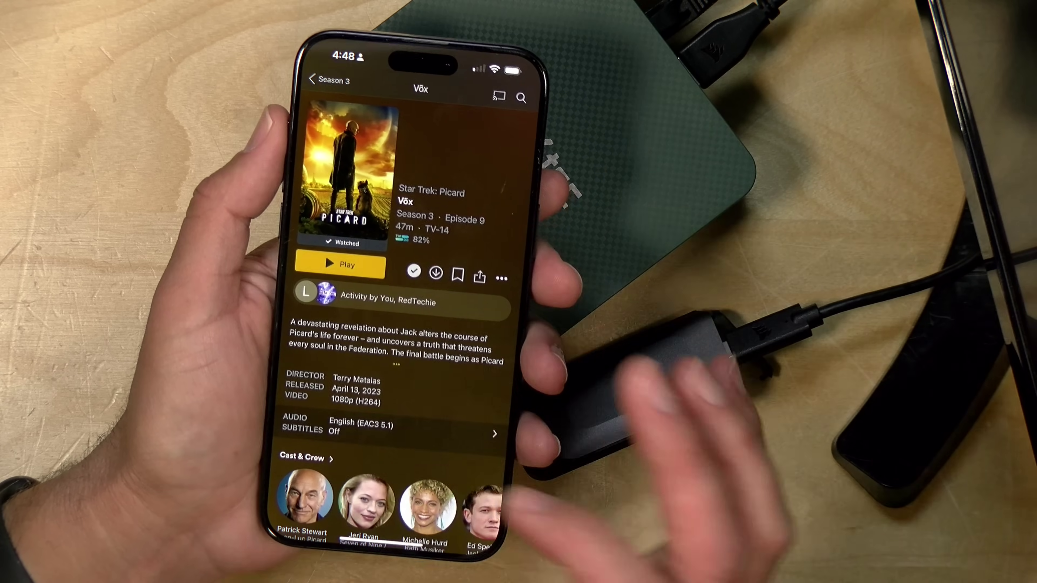
{"action": "left_click", "coordinate": [340, 264]}
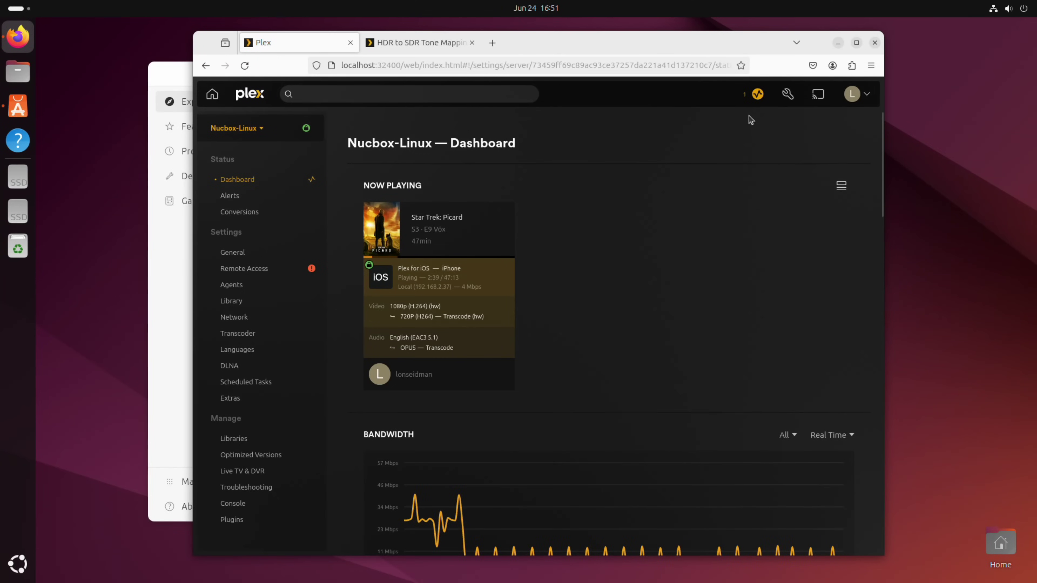
Step: Switch to Plex in the browser and examine the Nucbox-Linux dashboard's Now Playing streams, bandwidth and CPU usage
{"action": "left_click", "coordinate": [759, 94]}
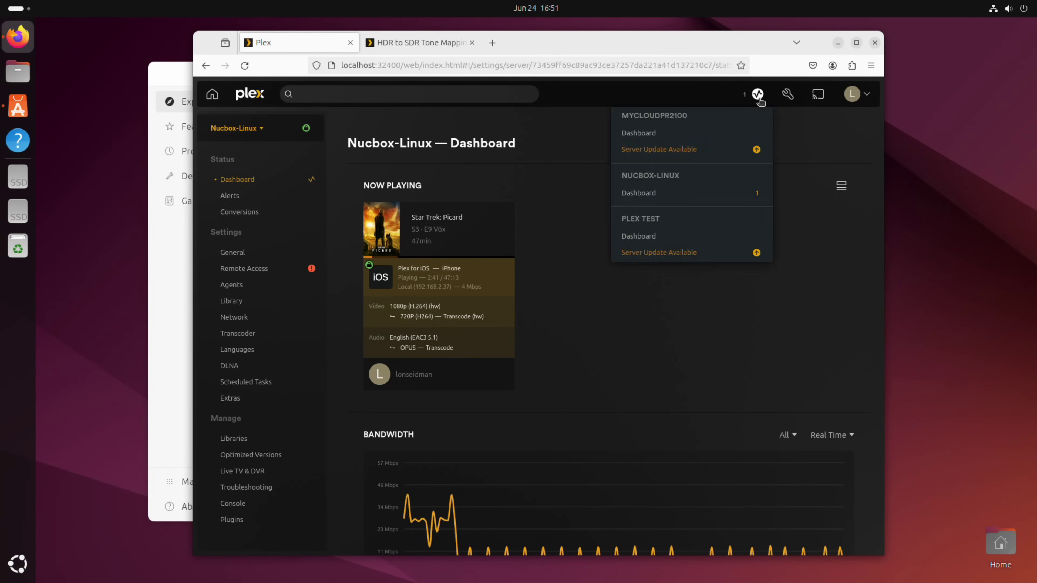
{"action": "left_click", "coordinate": [762, 194]}
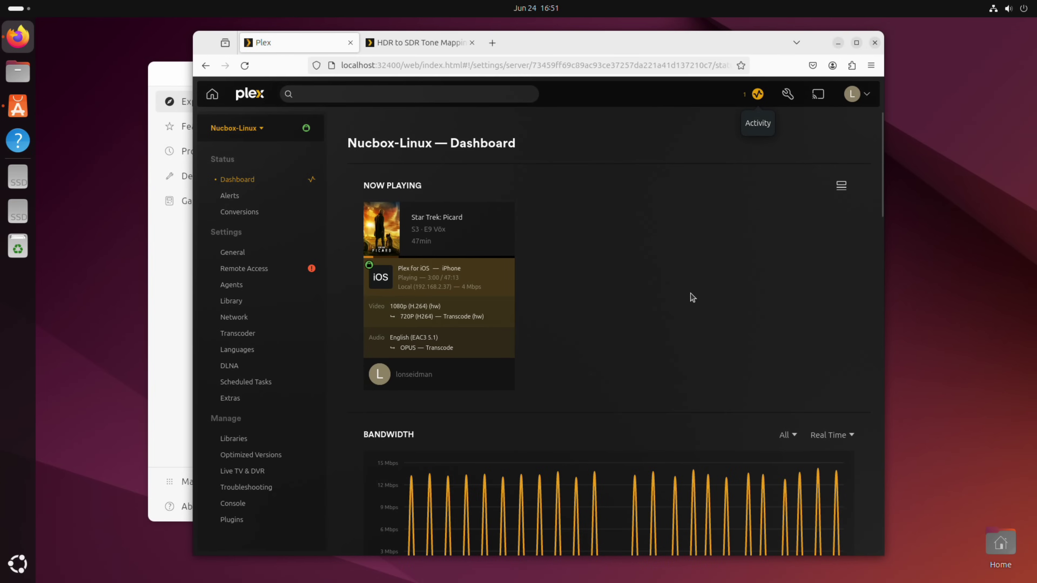
{"action": "scroll", "coordinate": [693, 297], "scroll_direction": "down", "scroll_amount": 5}
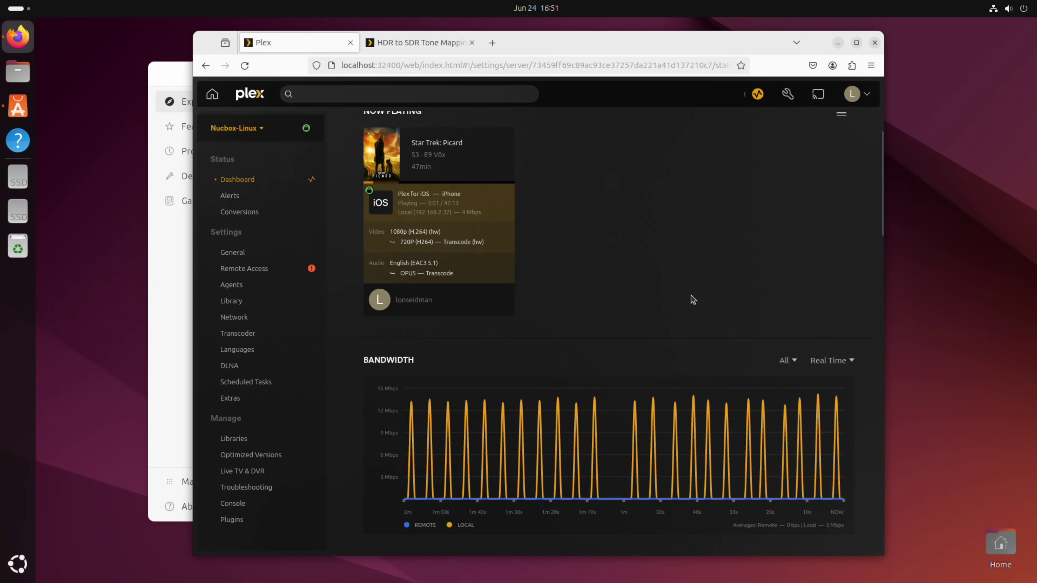
{"action": "scroll", "coordinate": [720, 329], "scroll_direction": "down", "scroll_amount": 3}
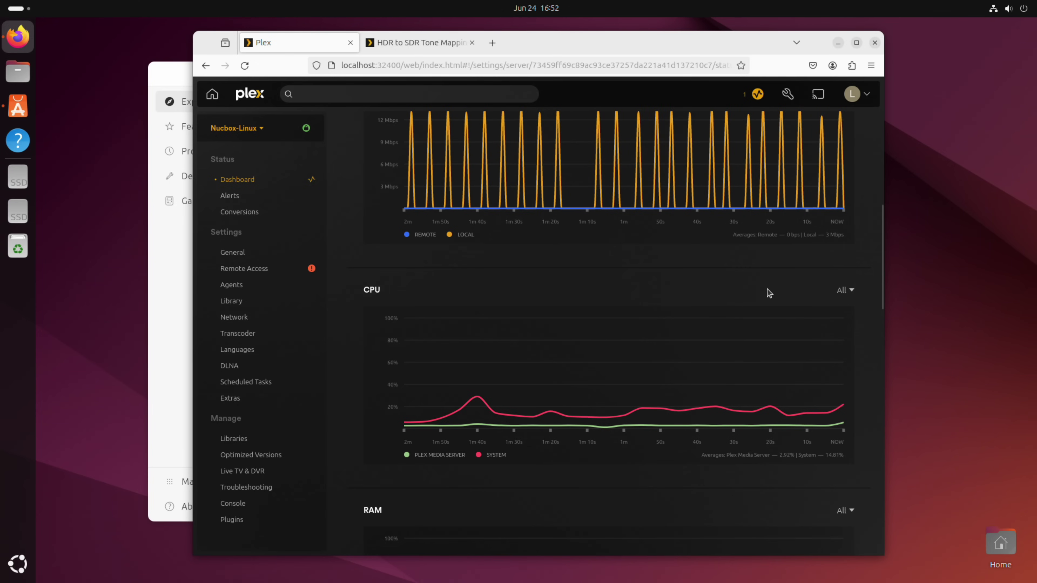
{"action": "mouse_move", "coordinate": [754, 352]}
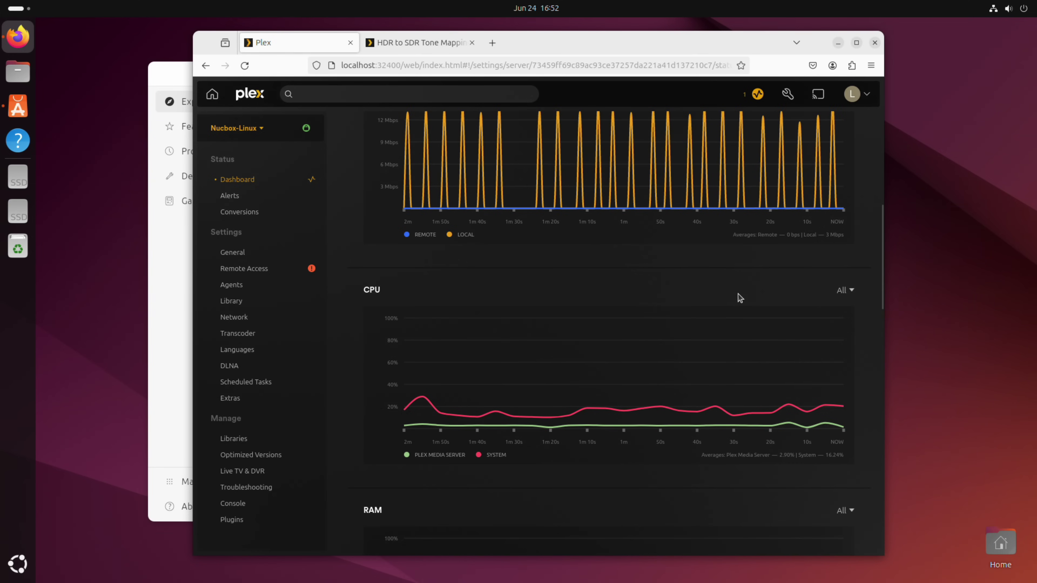
{"action": "scroll", "coordinate": [740, 298], "scroll_direction": "up", "scroll_amount": 8}
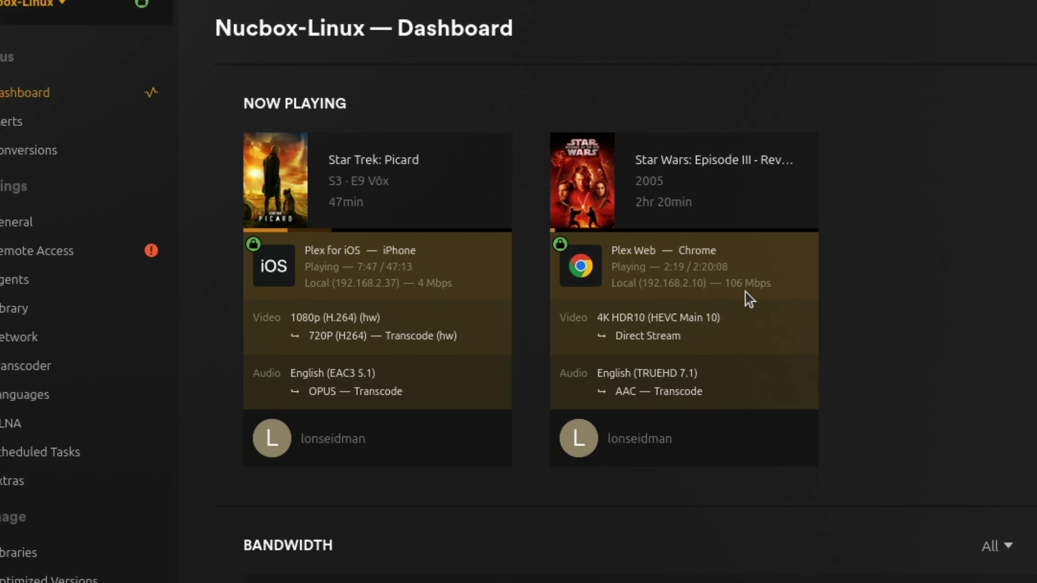
{"action": "mouse_move", "coordinate": [735, 287]}
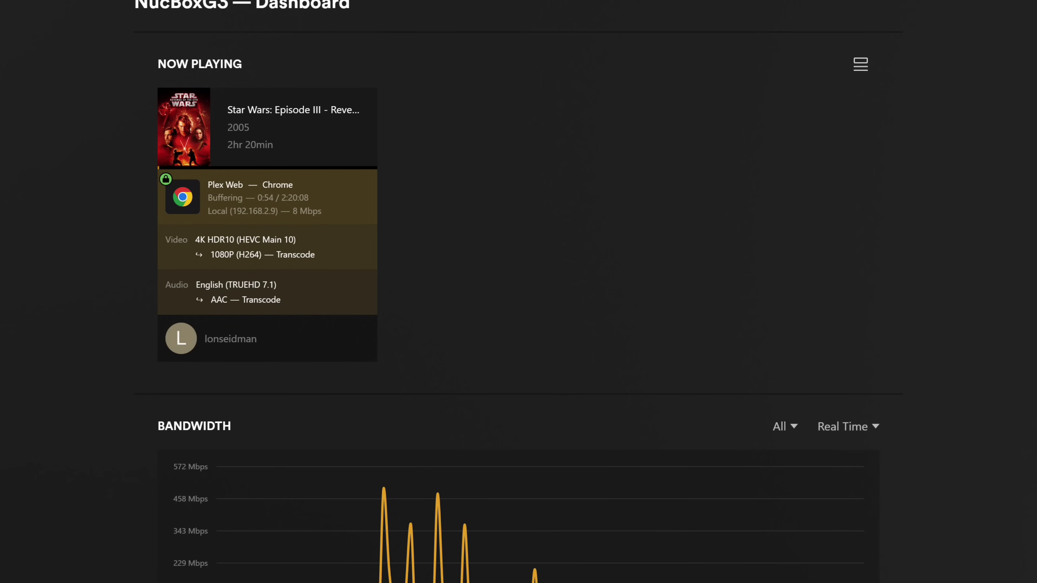
Step: Check the bandwidth and CPU graphs on the NucBoxG3 dashboard while the Star Wars movie transcodes
{"action": "scroll", "coordinate": [519, 292], "scroll_direction": "down", "scroll_amount": 5}
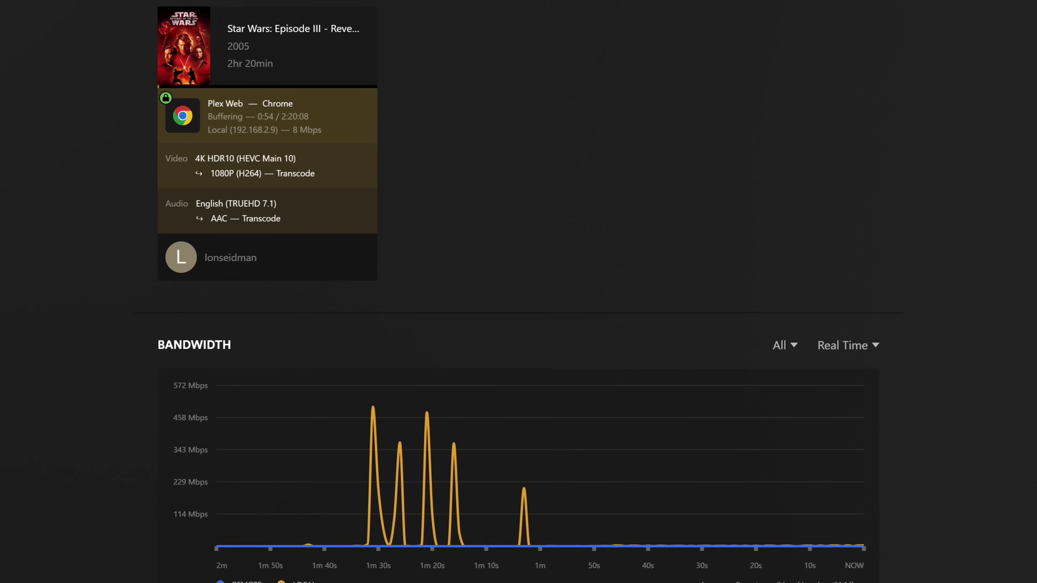
{"action": "scroll", "coordinate": [519, 292], "scroll_direction": "down", "scroll_amount": 7}
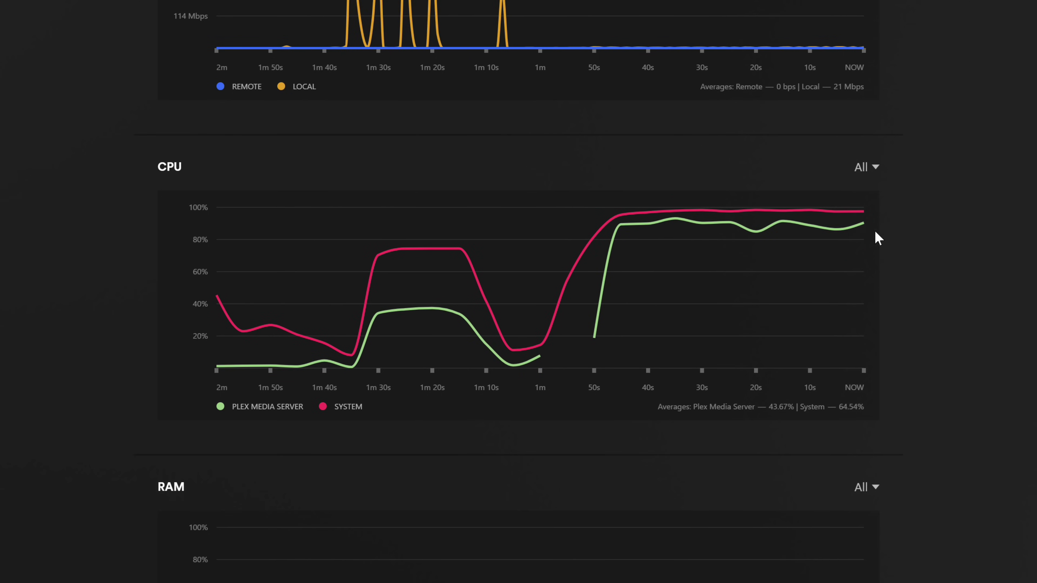
{"action": "mouse_move", "coordinate": [851, 233]}
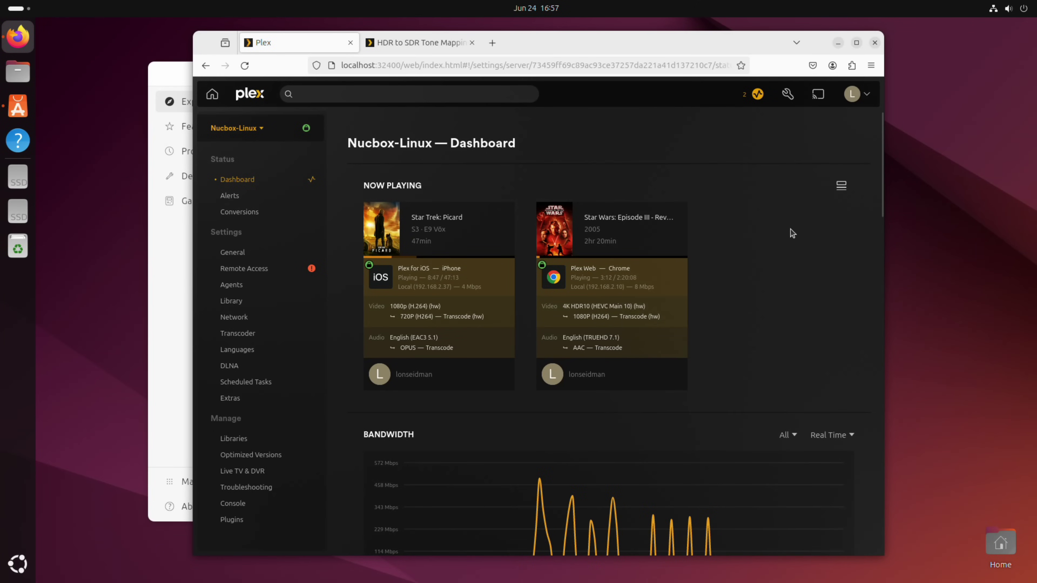
Step: Examine the CPU graph on the Nucbox-Linux dashboard while the iPhone and Chrome streams transcode
{"action": "left_click_drag", "start_coordinate": [881, 210], "coordinate": [881, 294]}
{"action": "mouse_move", "coordinate": [825, 375]}
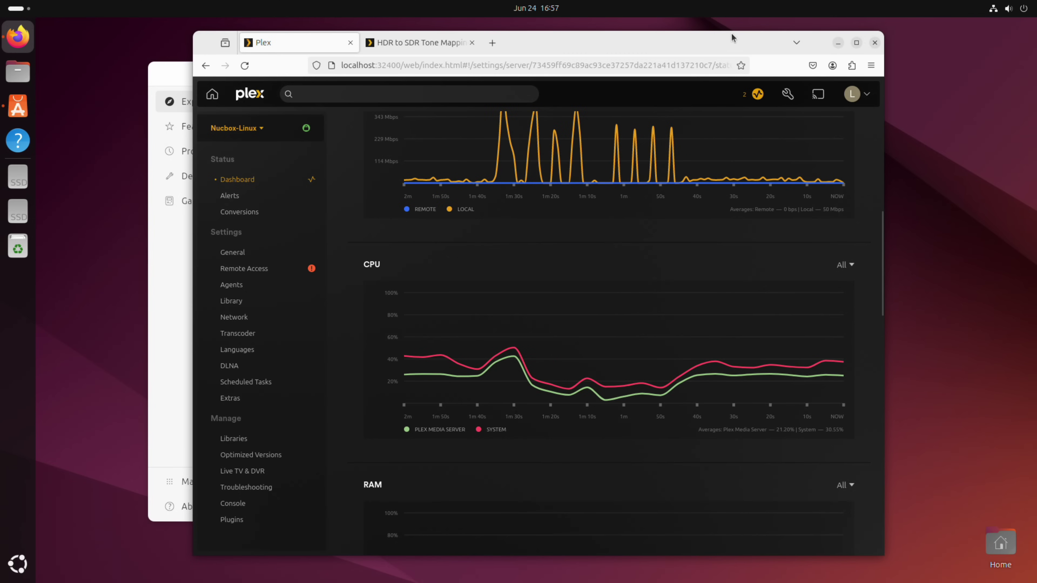
{"action": "left_click_drag", "start_coordinate": [732, 32], "coordinate": [674, 35]}
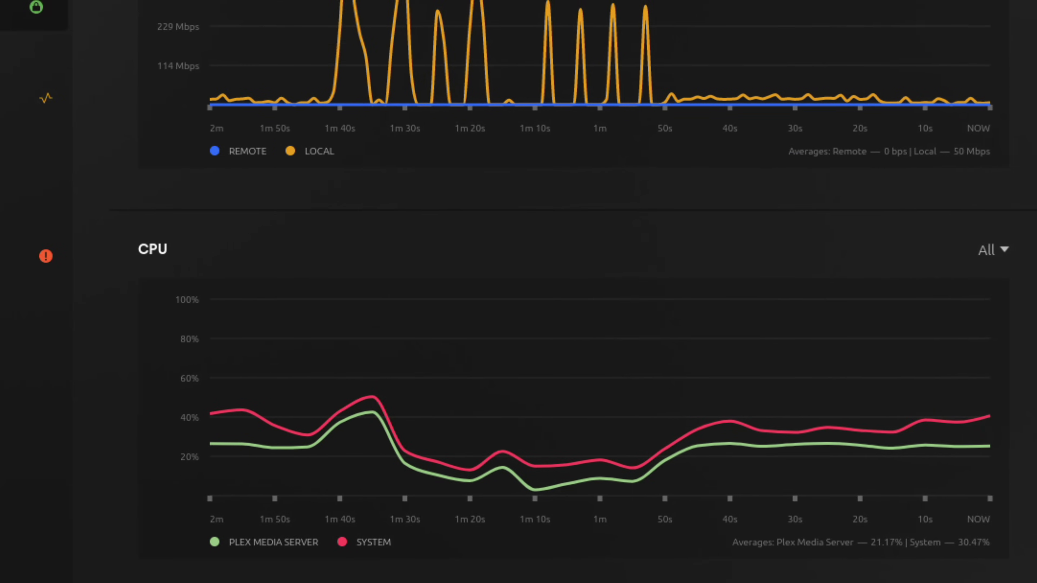
{"action": "mouse_move", "coordinate": [891, 425]}
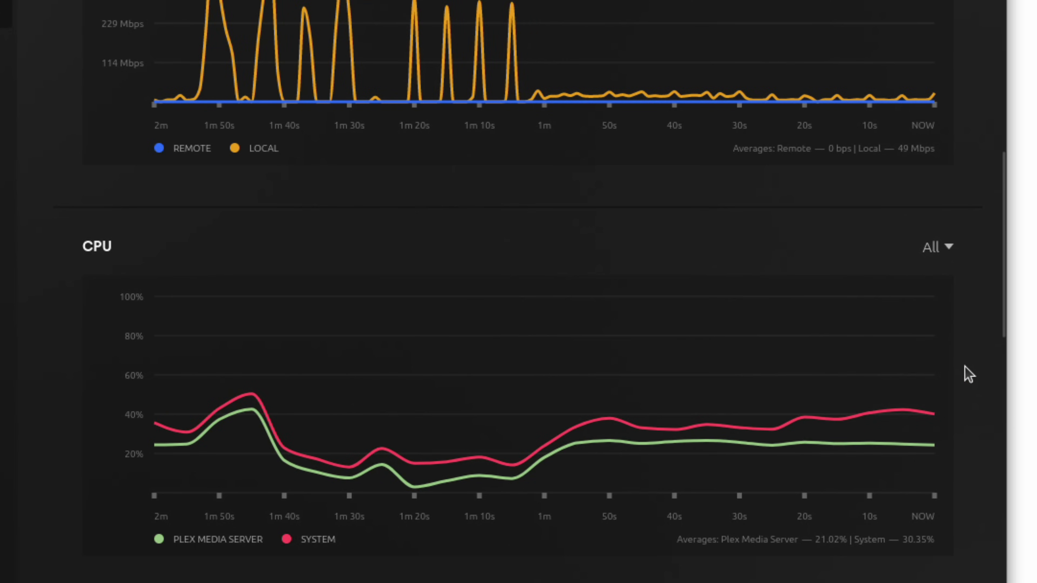
Step: Review the Now Playing entries of both streams again and compare them with the bandwidth and recent CPU graphs
{"action": "scroll", "coordinate": [968, 370], "scroll_direction": "up", "scroll_amount": 10}
{"action": "scroll", "coordinate": [969, 371], "scroll_direction": "up", "scroll_amount": 3}
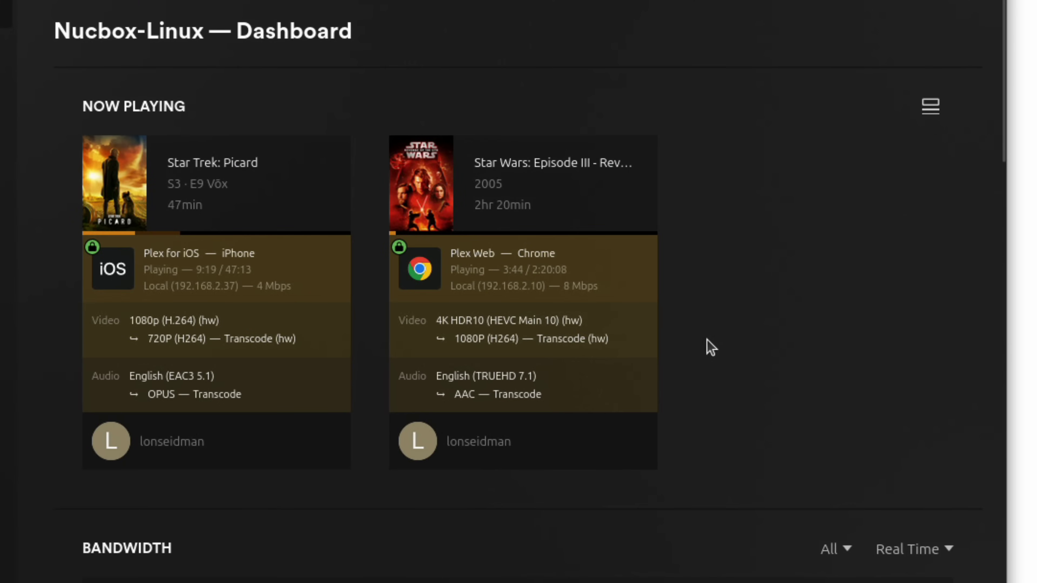
{"action": "scroll", "coordinate": [781, 323], "scroll_direction": "down", "scroll_amount": 15}
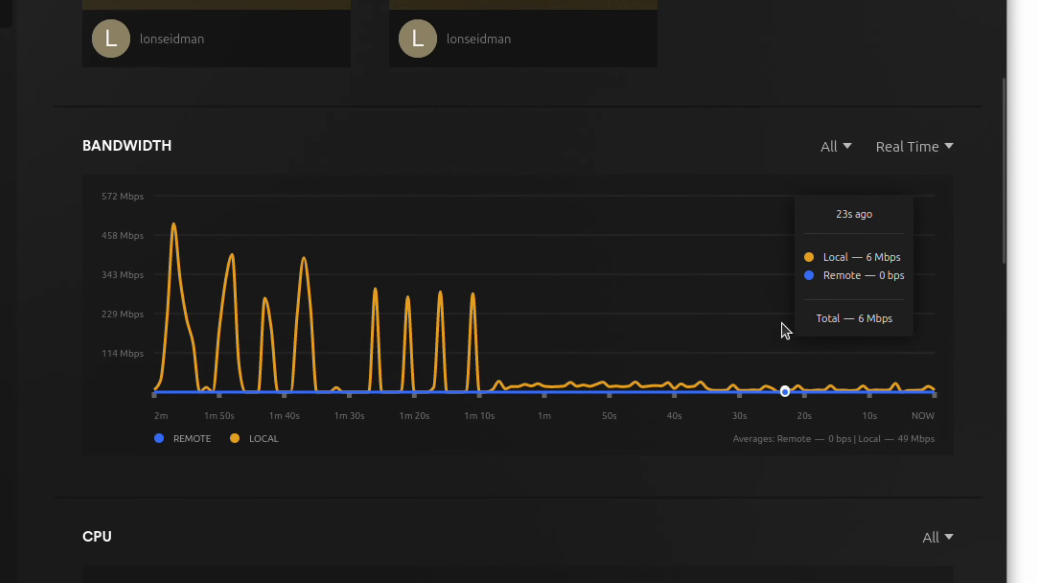
{"action": "scroll", "coordinate": [782, 323], "scroll_direction": "down", "scroll_amount": 1}
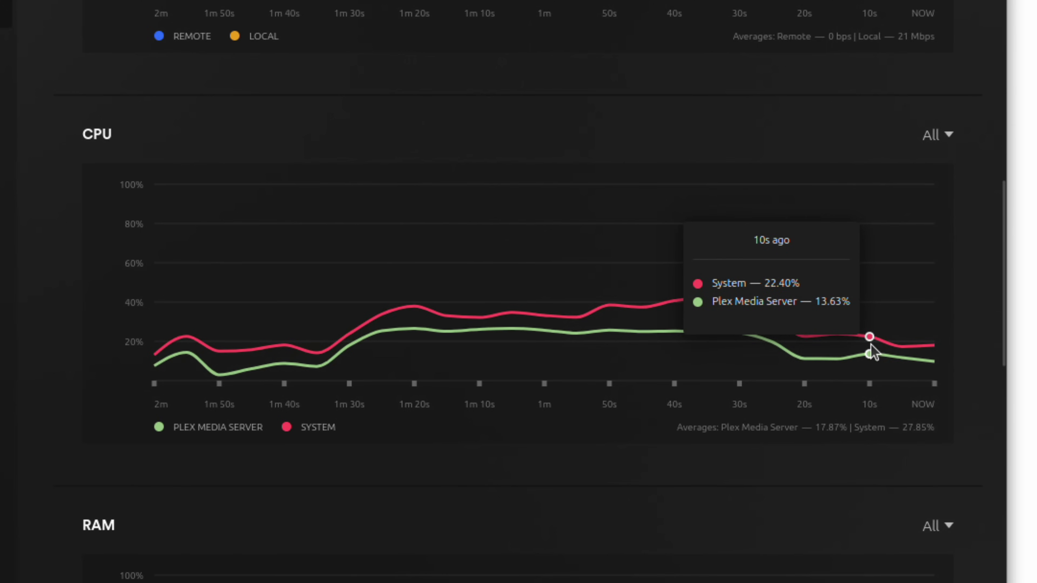
{"action": "scroll", "coordinate": [966, 334], "scroll_direction": "up", "scroll_amount": 10}
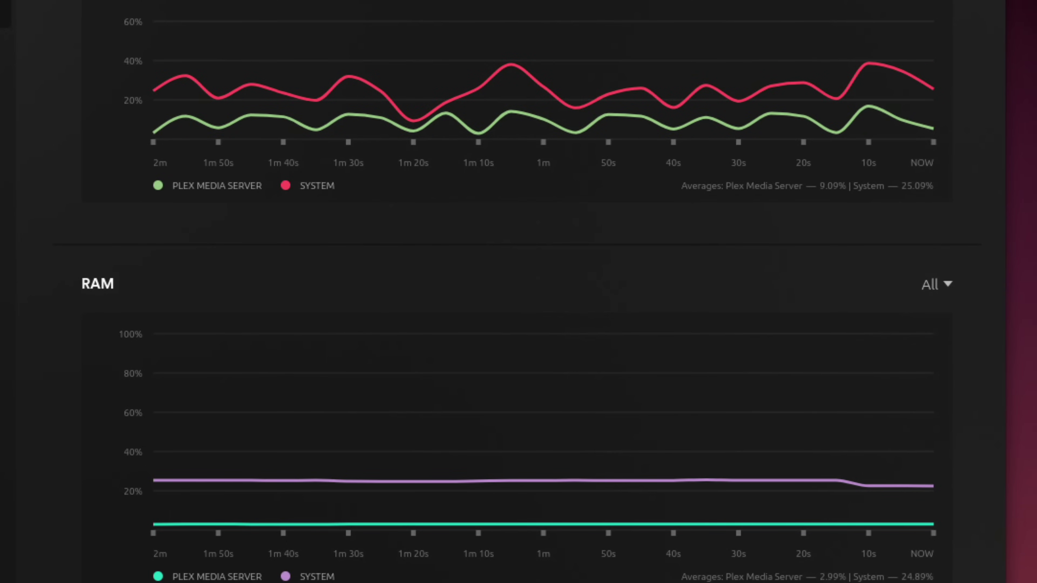
Step: Switch to Ubuntu's App Center and view the available updates and installed apps, including plexmediaserver
{"action": "key", "text": "alt+Tab"}
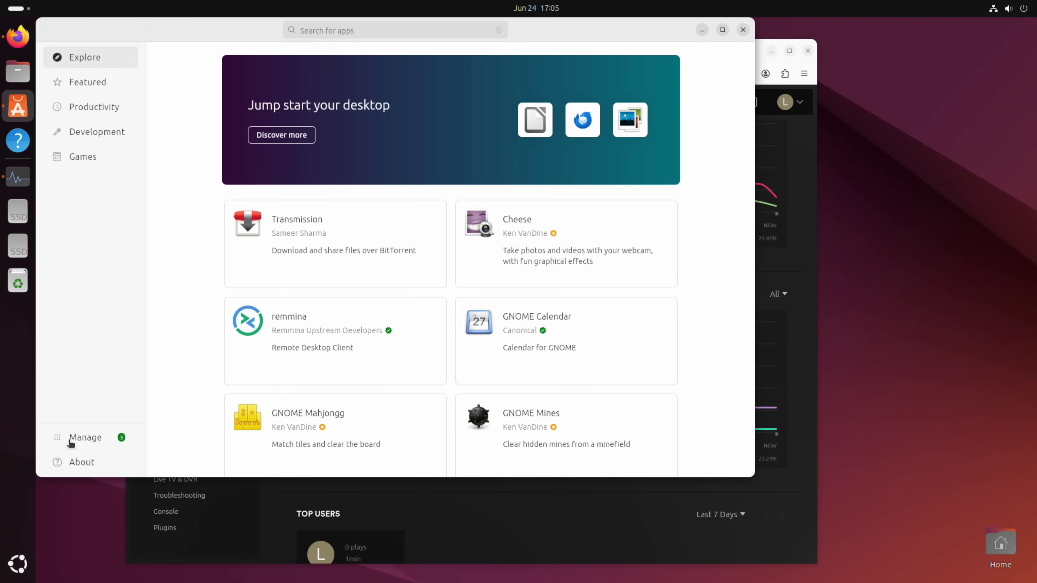
{"action": "left_click", "coordinate": [71, 442]}
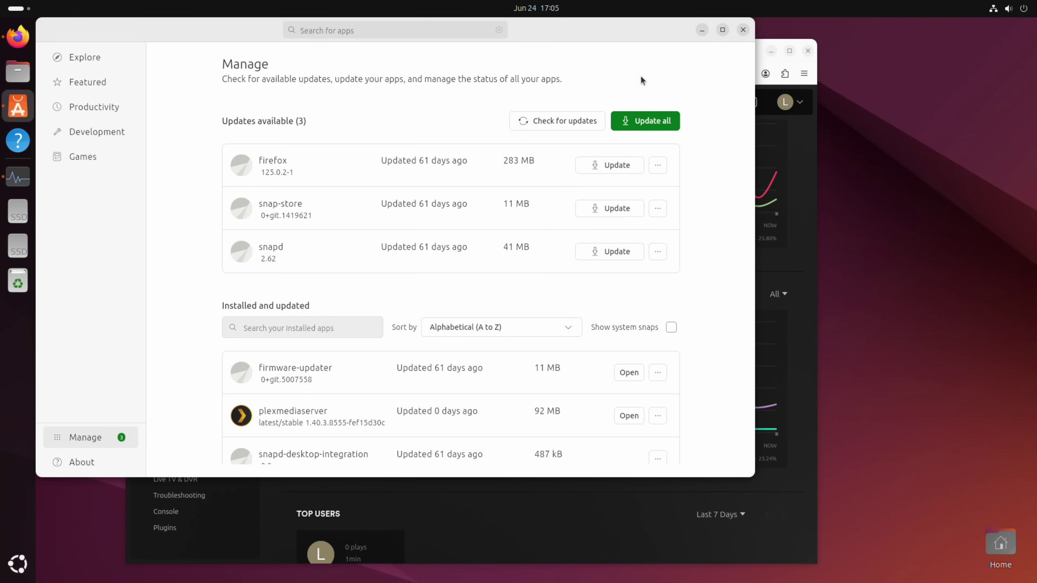
{"action": "left_click_drag", "start_coordinate": [631, 33], "coordinate": [669, 82]}
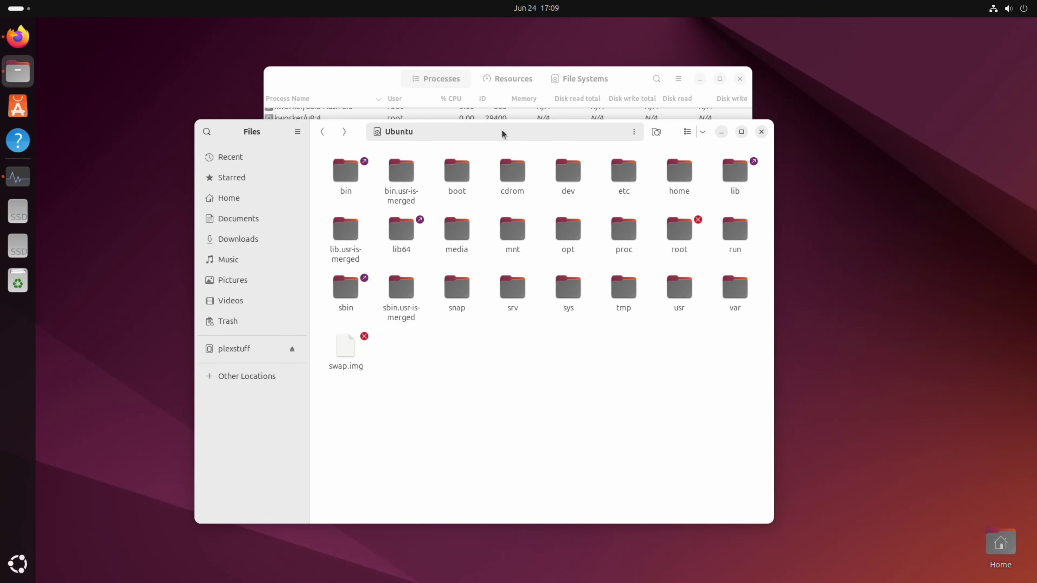
Step: In the Files app, browse from the Ubuntu root folder to var/snap/plexmediaserver/common
{"action": "left_click", "coordinate": [501, 131]}
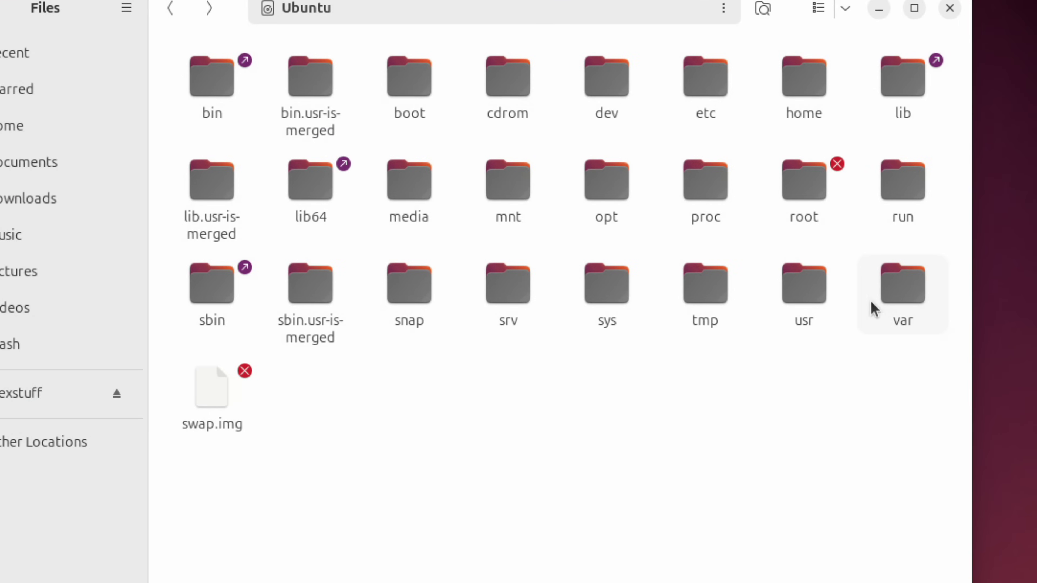
{"action": "double_click", "coordinate": [886, 301]}
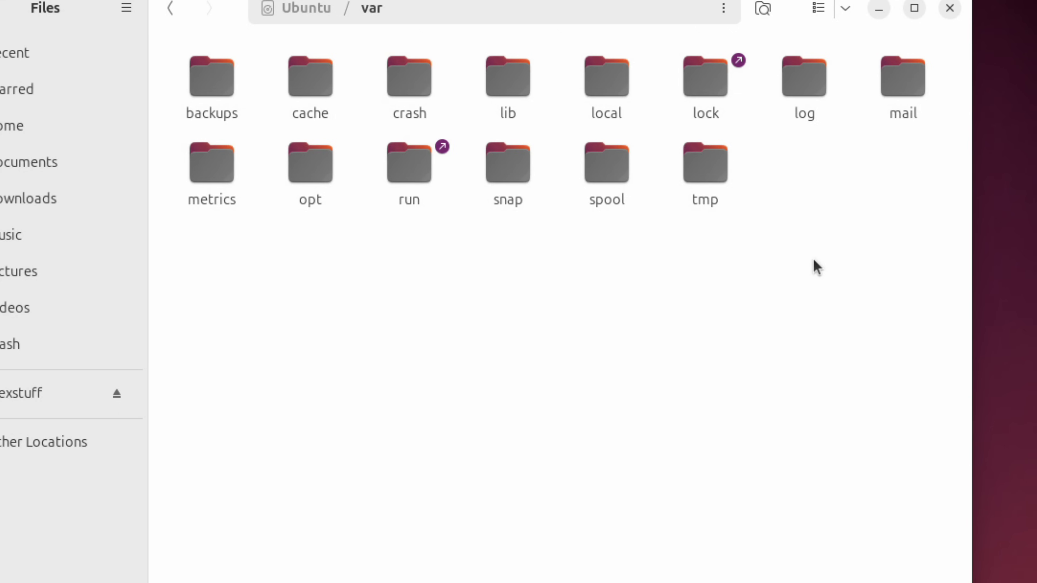
{"action": "double_click", "coordinate": [515, 180]}
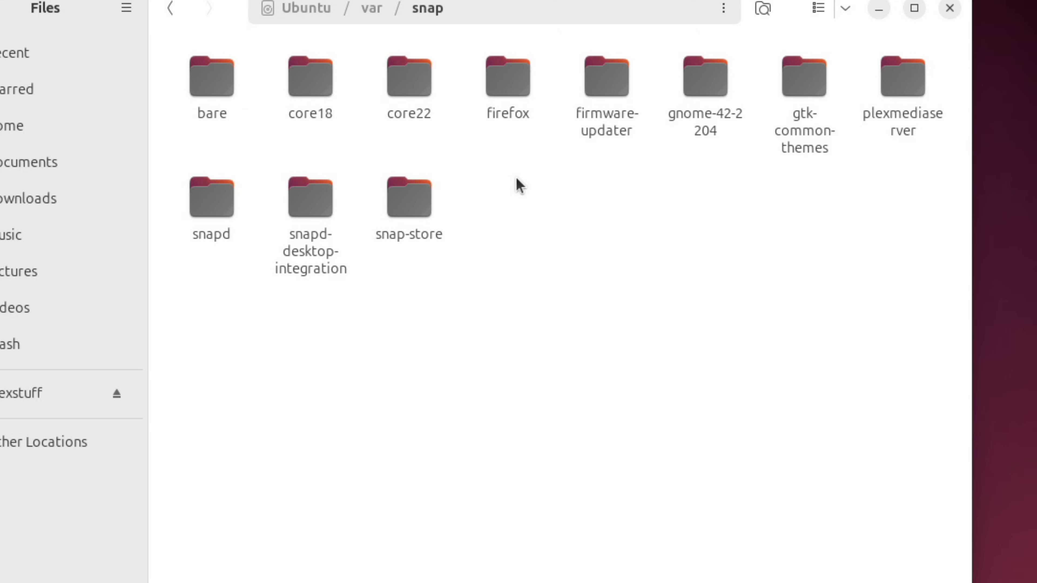
{"action": "double_click", "coordinate": [883, 98]}
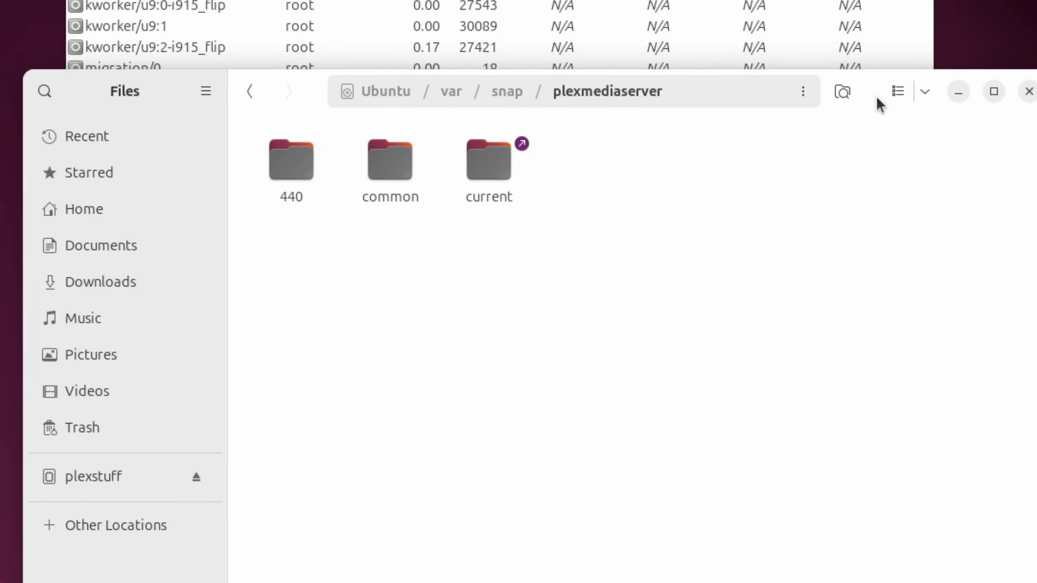
{"action": "double_click", "coordinate": [382, 180]}
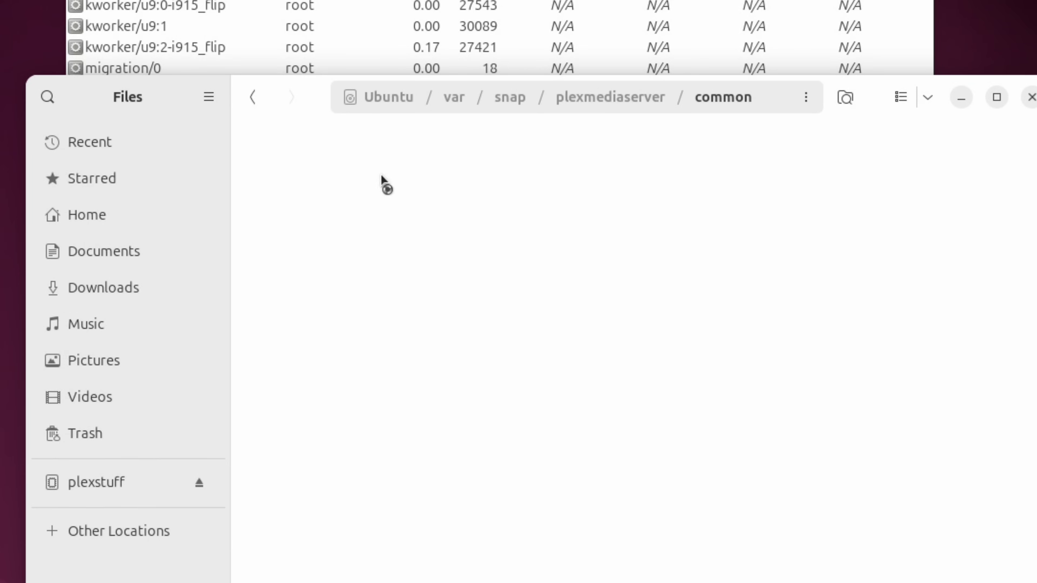
Step: Open Library/Application Support/Plex Media Server within the common folder, view its contents, and go back up two levels
{"action": "double_click", "coordinate": [316, 183]}
{"action": "double_click", "coordinate": [316, 173]}
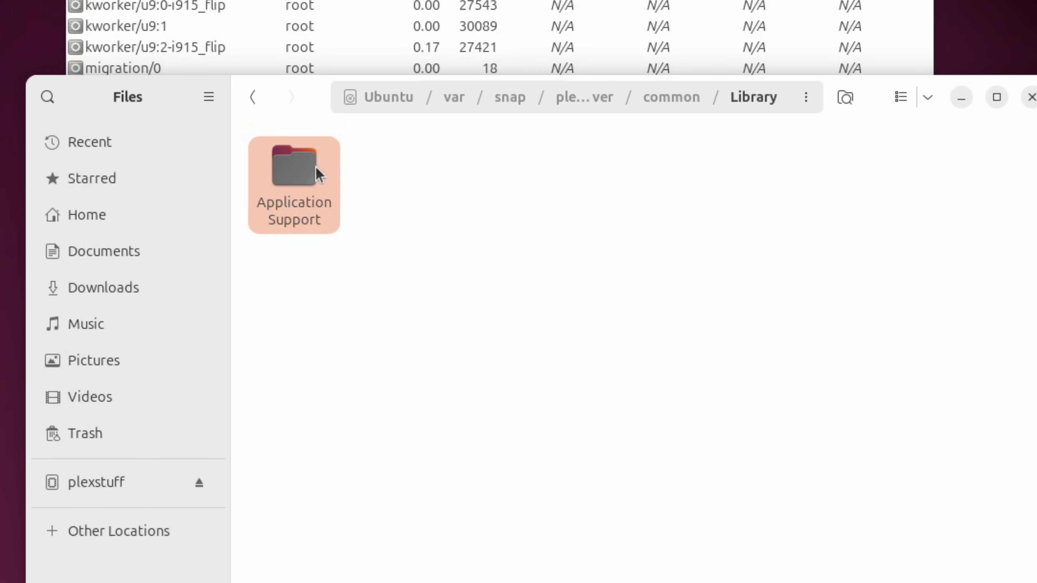
{"action": "double_click", "coordinate": [317, 171]}
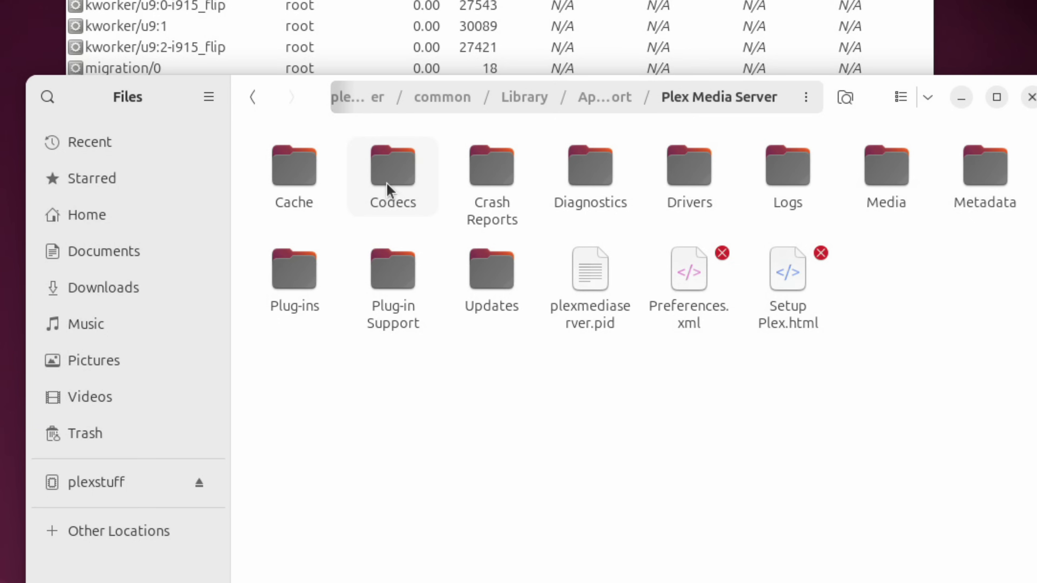
{"action": "left_click", "coordinate": [253, 97]}
{"action": "left_click", "coordinate": [253, 98]}
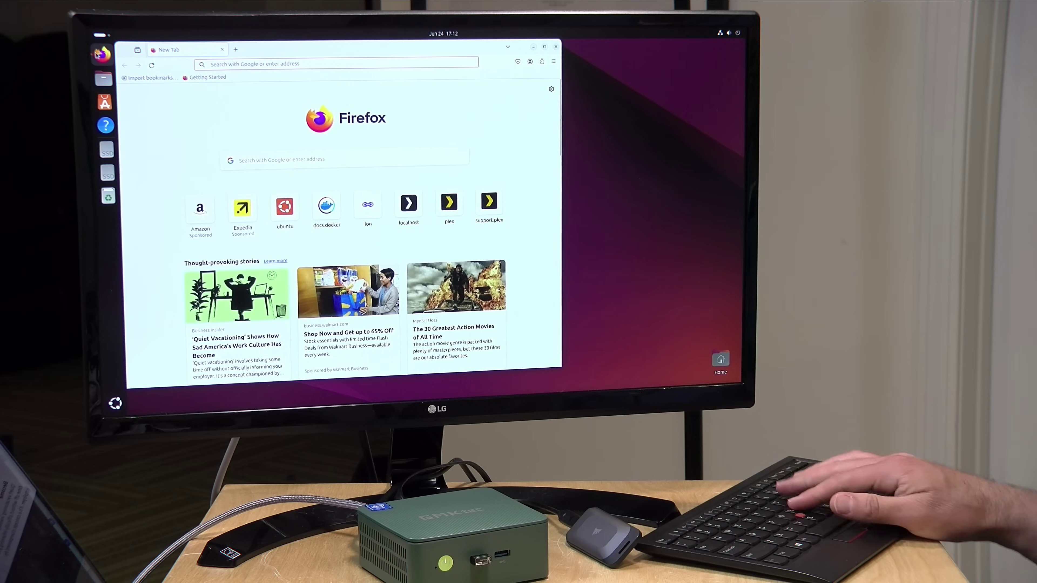
Step: Switch to Firefox, reposition its window on the desktop, and load the blog.lon.tv website
{"action": "left_click_drag", "start_coordinate": [268, 54], "coordinate": [326, 56]}
{"action": "type", "text": "blog"}
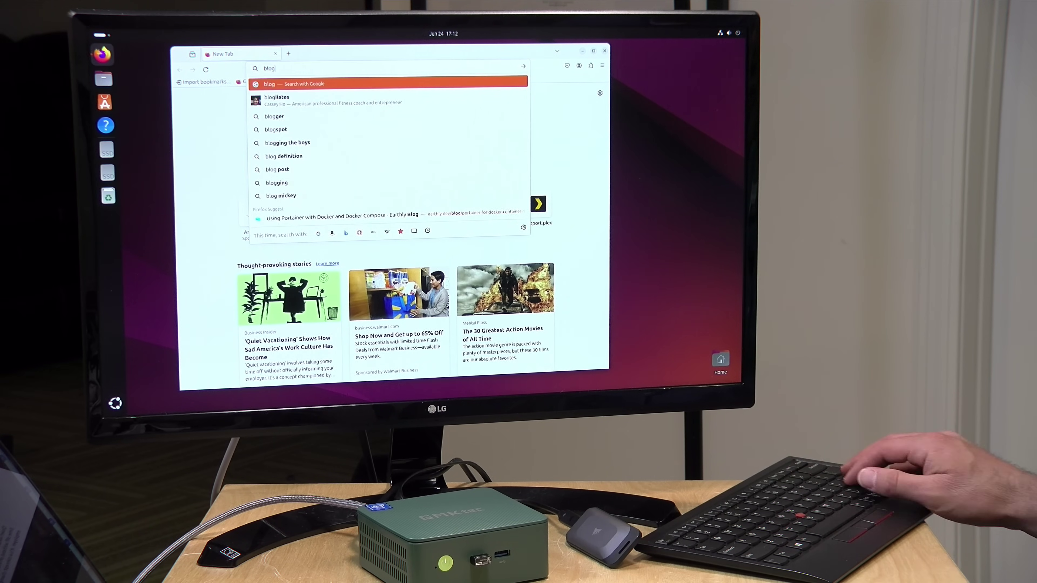
{"action": "type", "text": "/"}
{"action": "key", "text": "BackSpace"}
{"action": "type", "text": "."}
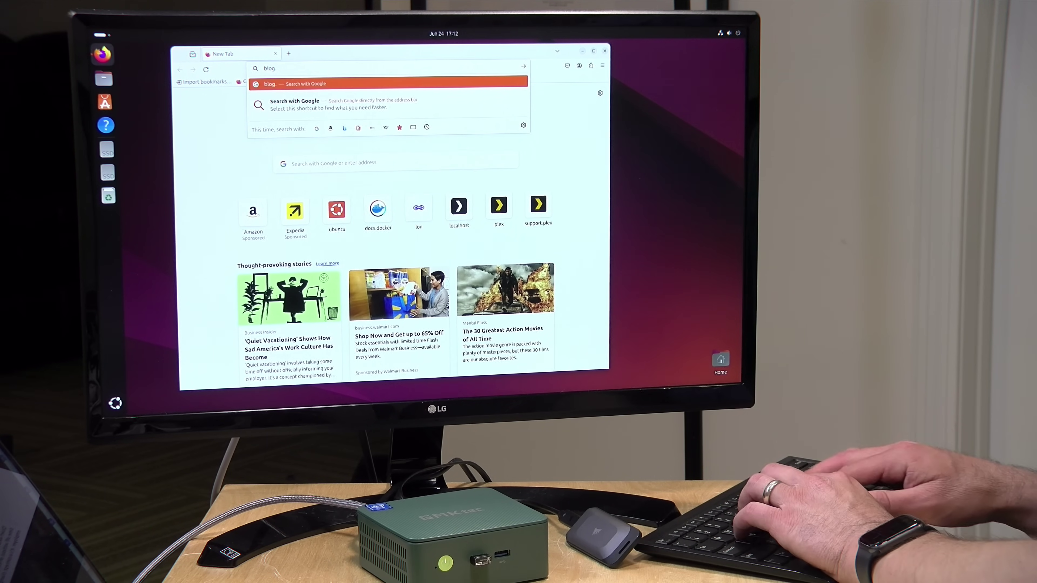
{"action": "type", "text": "lon.tv"}
{"action": "key", "text": "Return"}
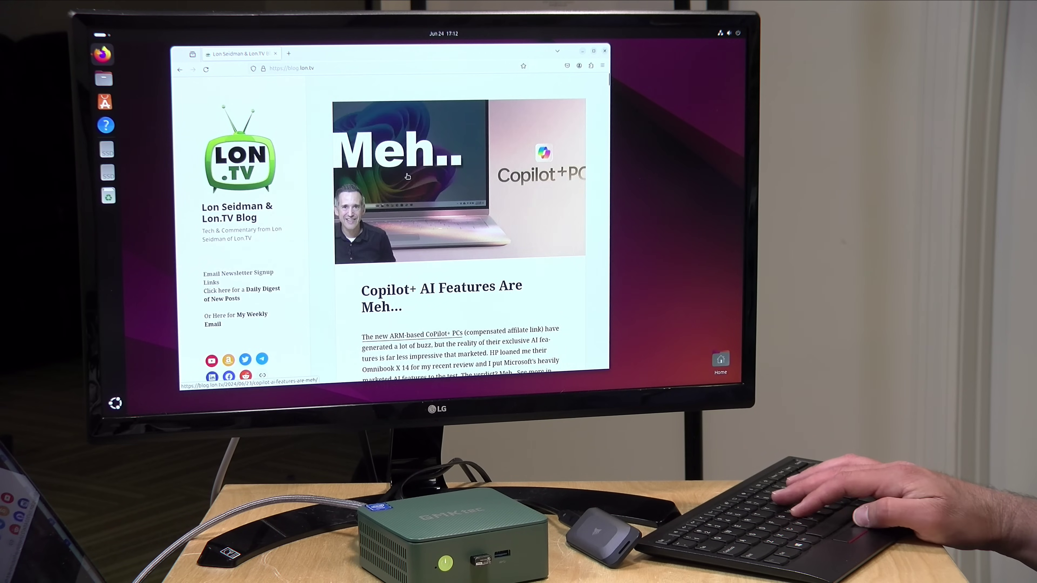
Step: Skim the blog's front-page posts, return to the newest article, and reposition the Firefox window on the desktop
{"action": "scroll", "coordinate": [407, 176], "scroll_direction": "down", "scroll_amount": 5}
{"action": "scroll", "coordinate": [407, 177], "scroll_direction": "down", "scroll_amount": 15}
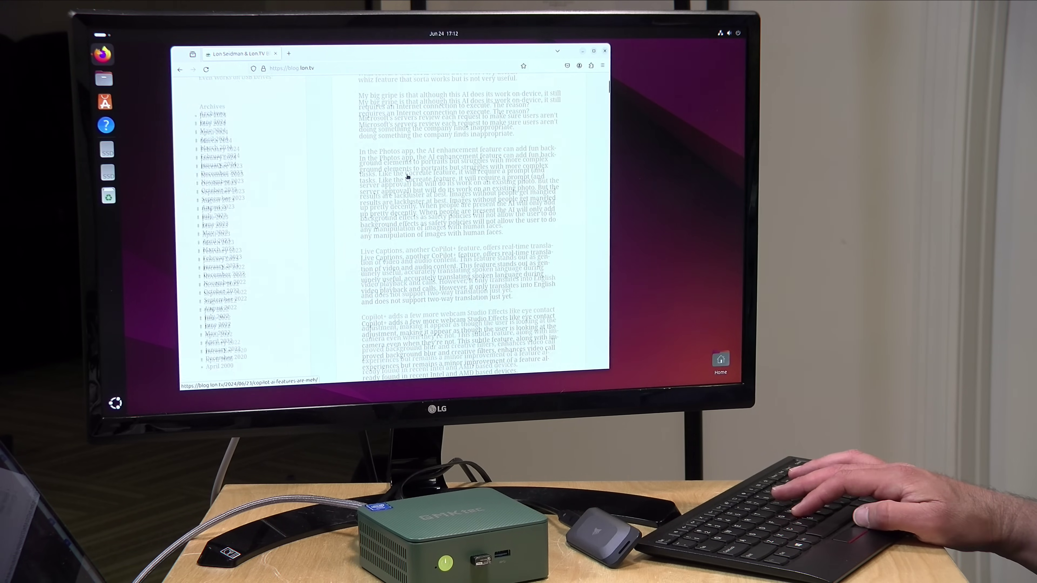
{"action": "scroll", "coordinate": [407, 176], "scroll_direction": "up", "scroll_amount": 15}
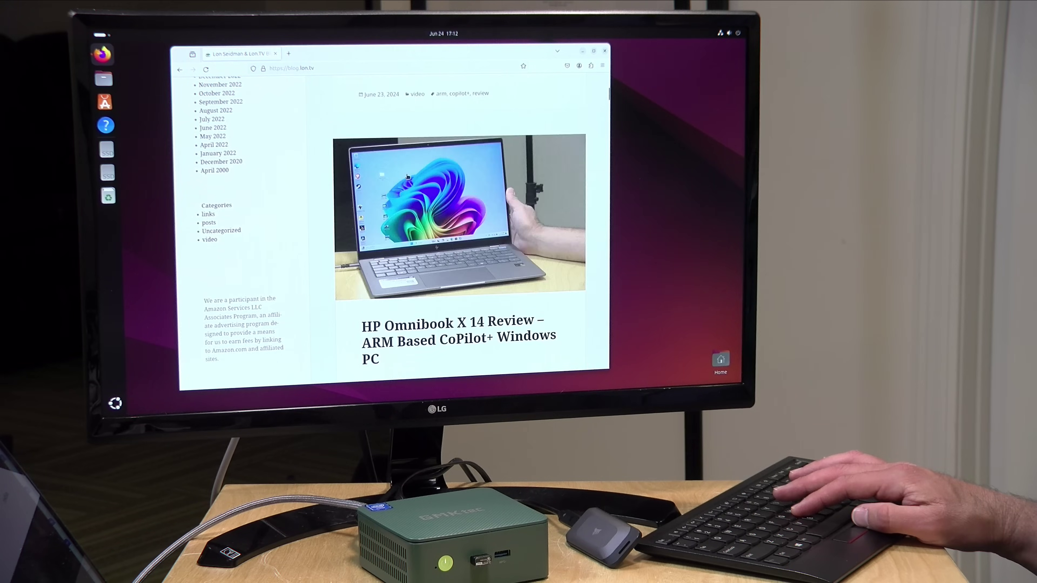
{"action": "scroll", "coordinate": [407, 176], "scroll_direction": "up", "scroll_amount": 10}
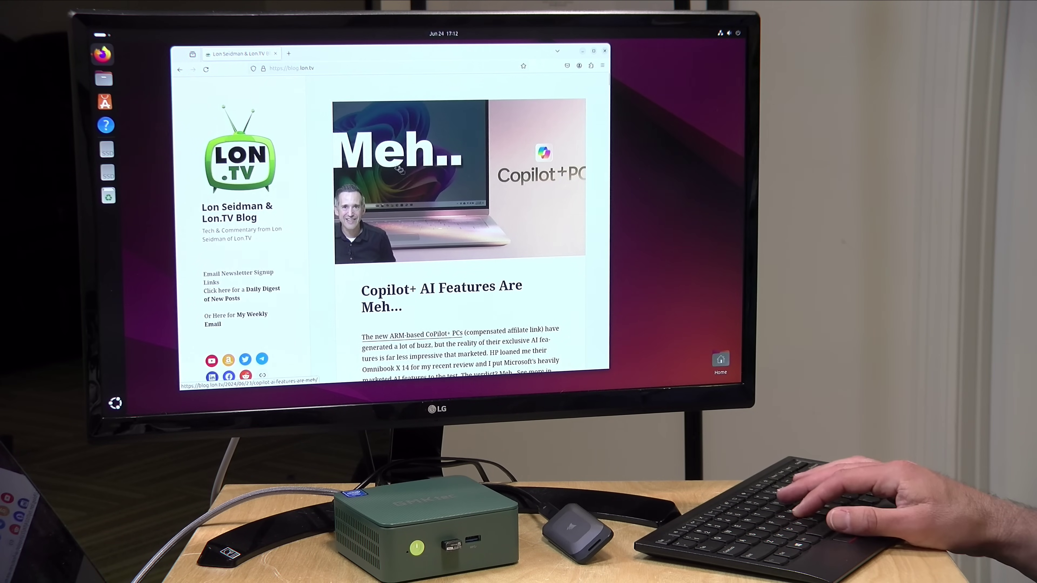
{"action": "left_click_drag", "start_coordinate": [431, 53], "coordinate": [473, 54]}
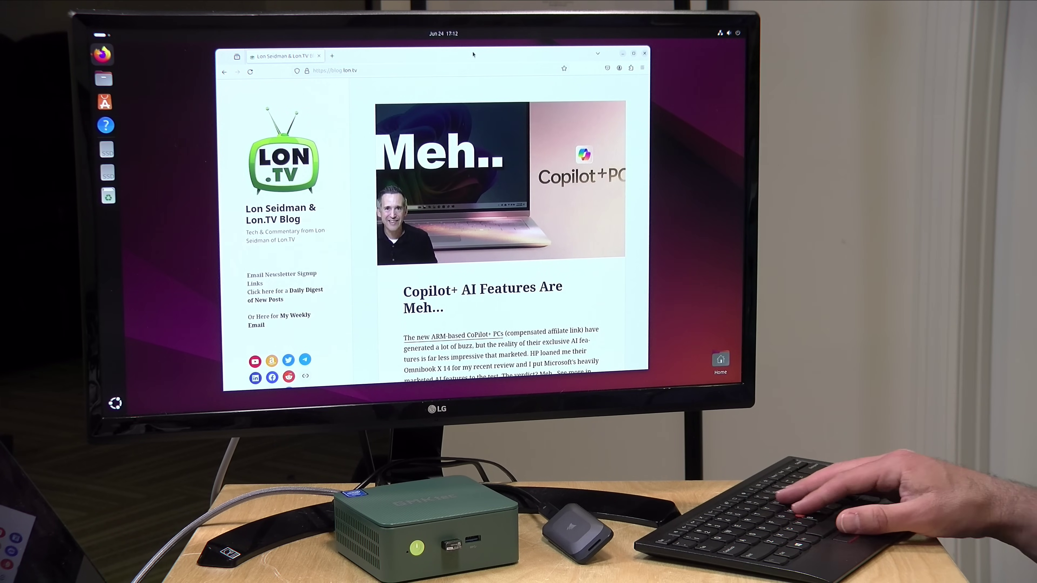
{"action": "left_click_drag", "start_coordinate": [474, 54], "coordinate": [463, 55]}
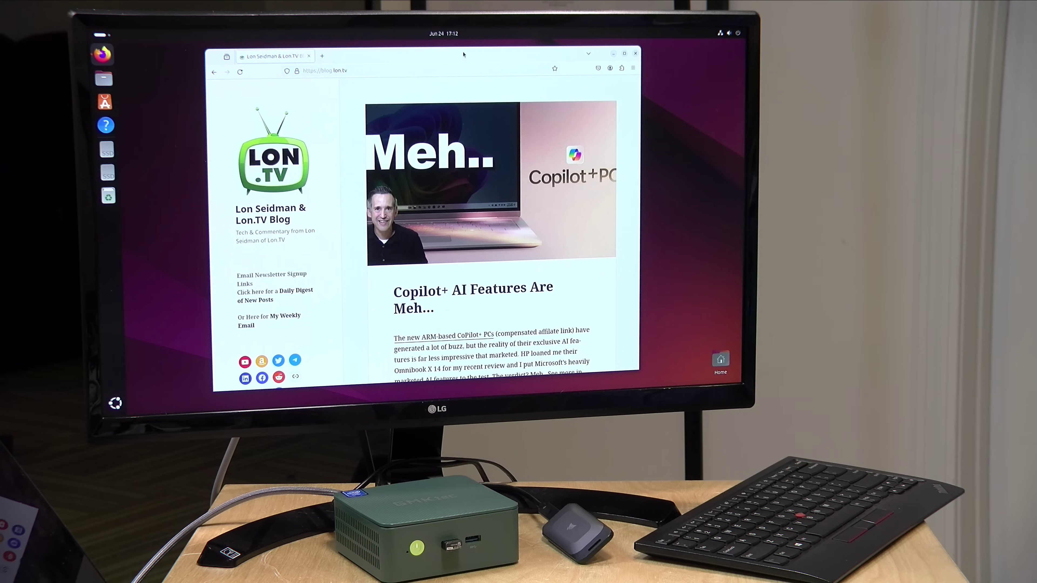